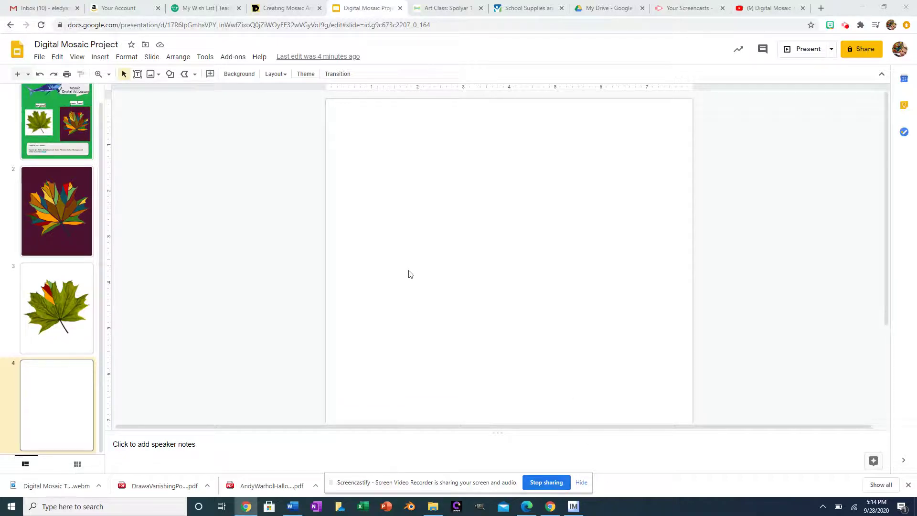
# Step: Undo and redo the last change, then go to the blank fourth slide
pyautogui.hotkey('ctrl', 'z')
pyautogui.hotkey('ctrl', 'y')
pyautogui.scroll(3, 460, 284)
pyautogui.scroll(5, 460, 282)
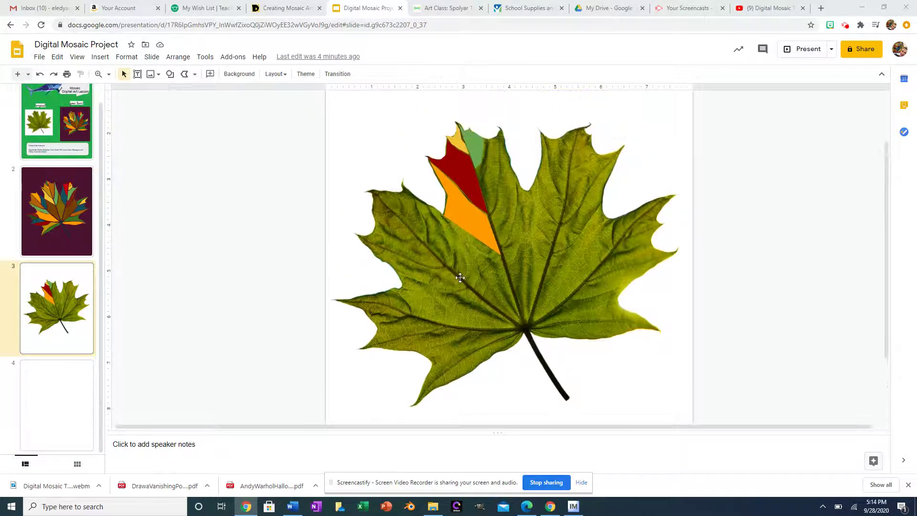
pyautogui.scroll(6, 461, 276)
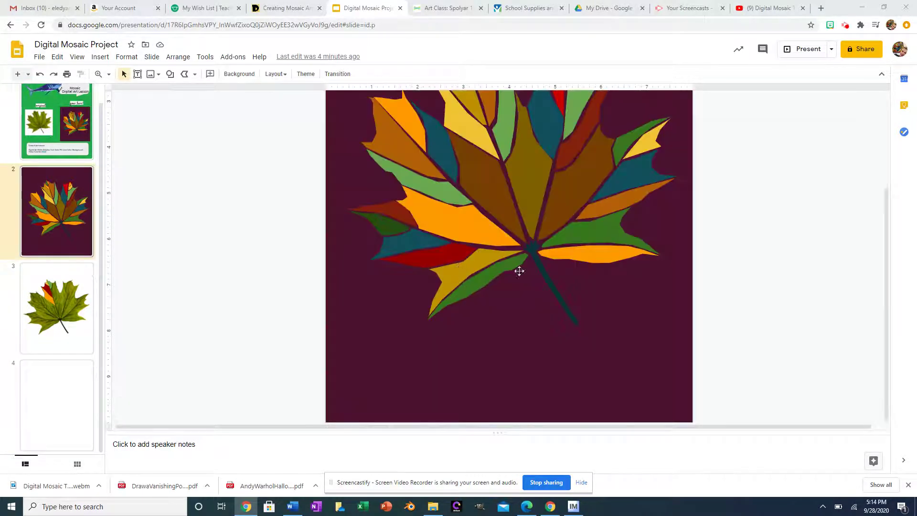
pyautogui.scroll(2, 579, 284)
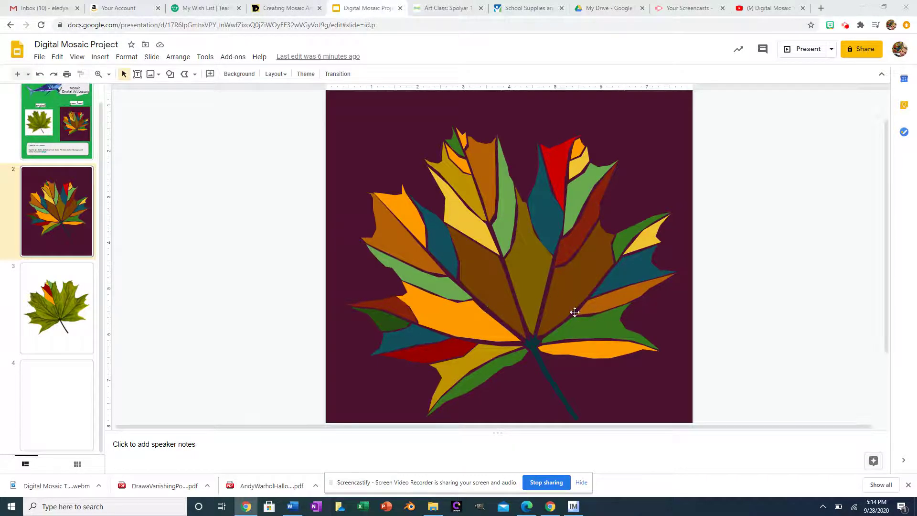
pyautogui.scroll(-1, 537, 300)
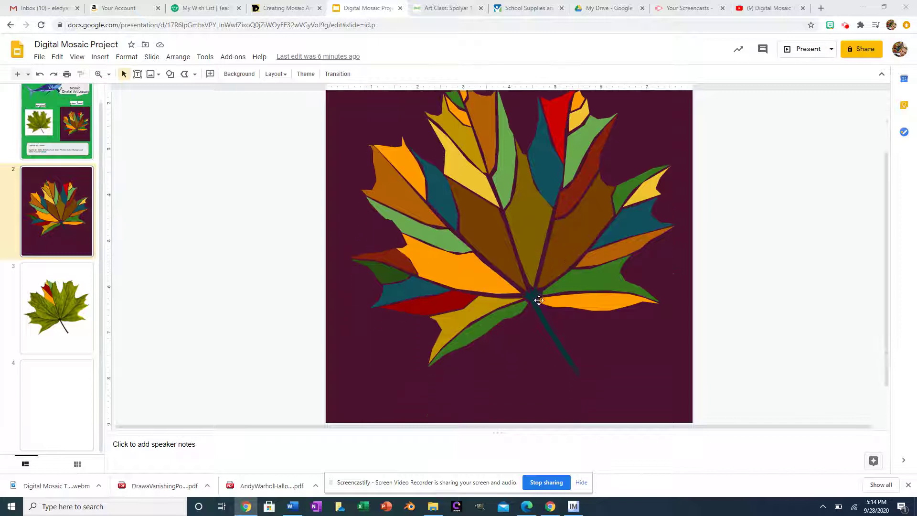
pyautogui.click(50, 401)
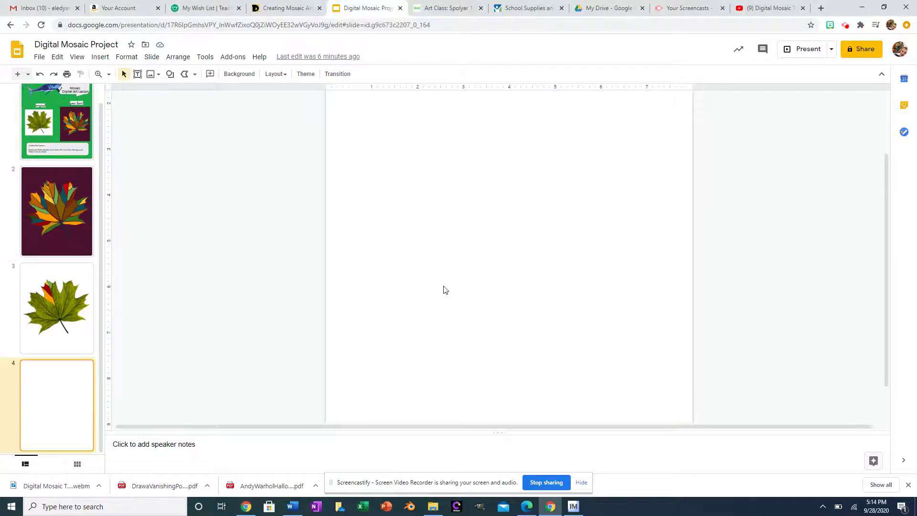
pyautogui.scroll(1, 461, 271)
# Step: Run a web image search for 'casette t' from the insert-image options
pyautogui.click(151, 75)
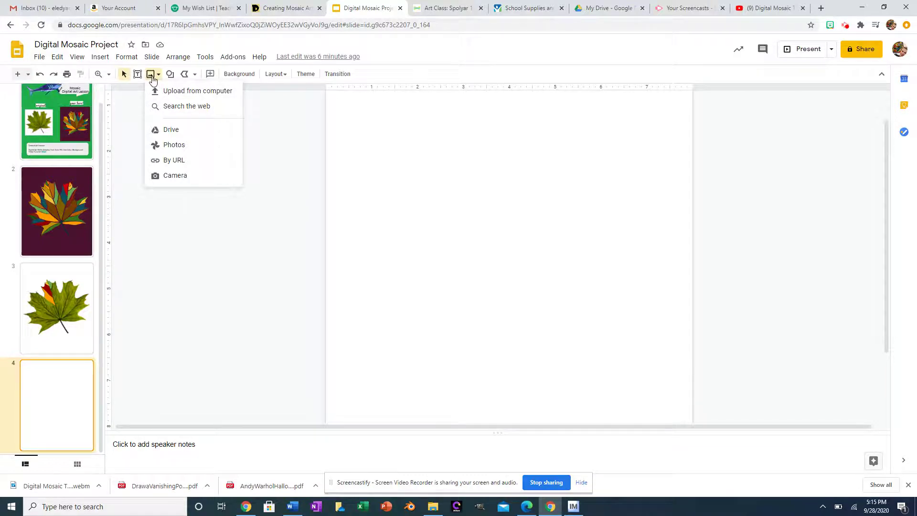
pyautogui.click(164, 106)
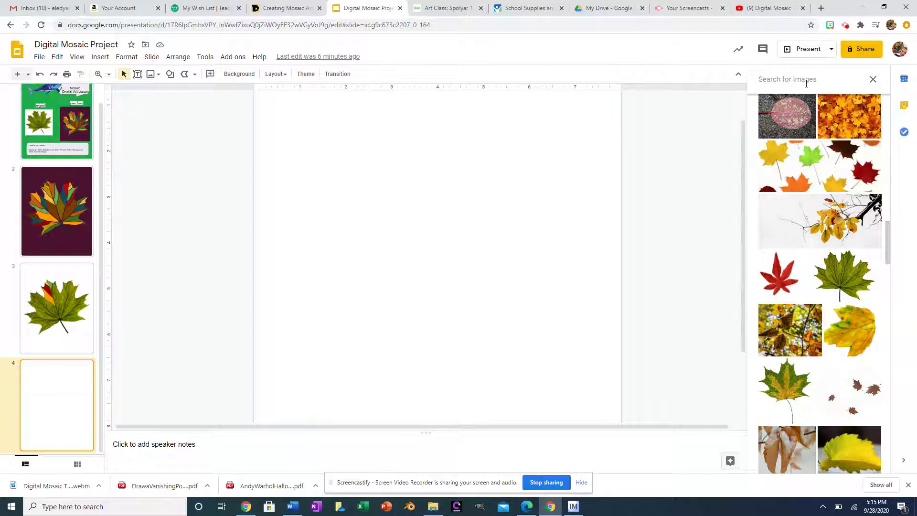
pyautogui.write('casett')
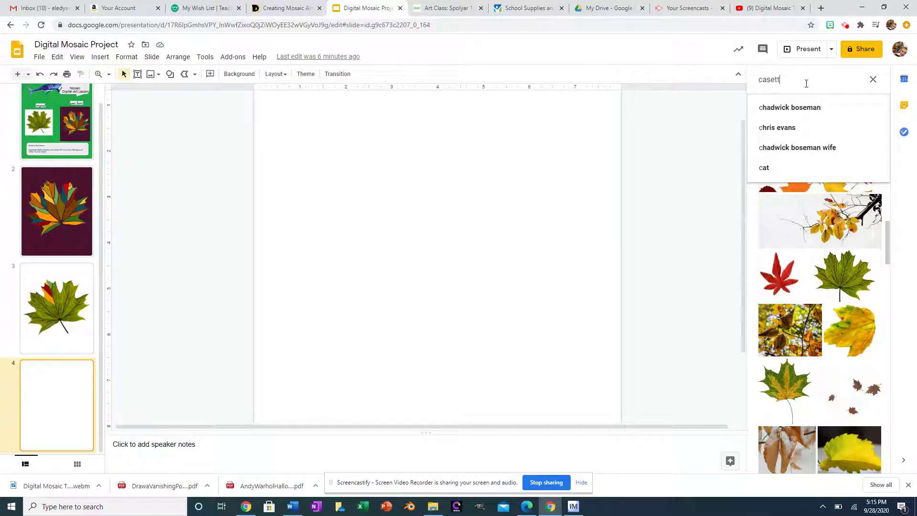
pyautogui.write('e tape')
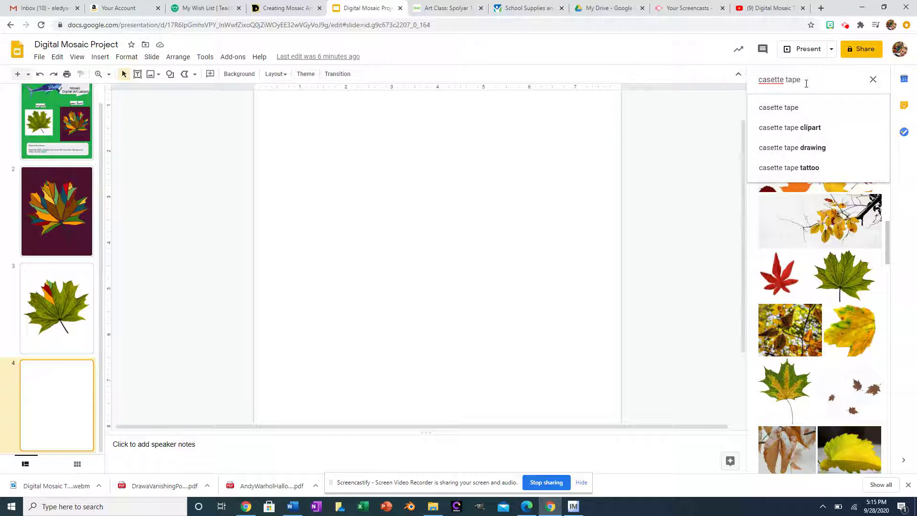
pyautogui.click(788, 107)
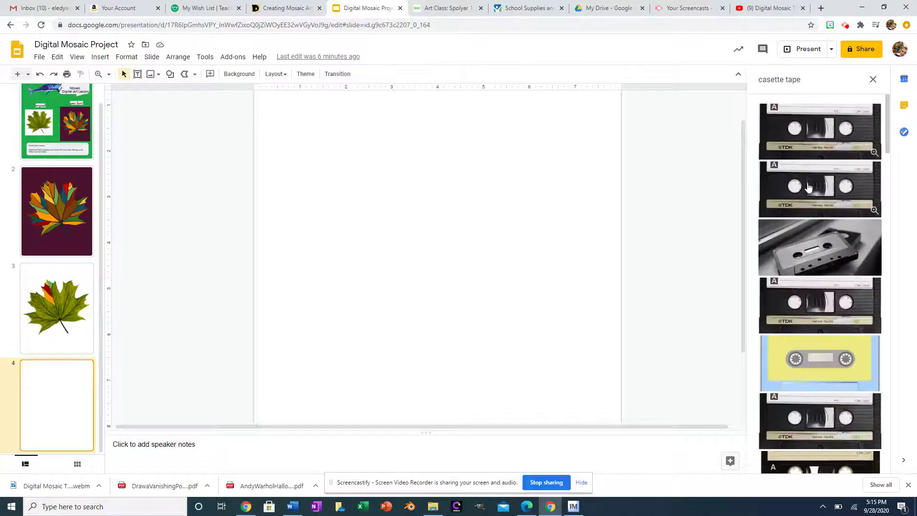
# Step: Insert the blue 'low noise K60' cassette photo from the search results onto slide 4
pyautogui.scroll(-1, 819, 237)
pyautogui.scroll(-2, 819, 238)
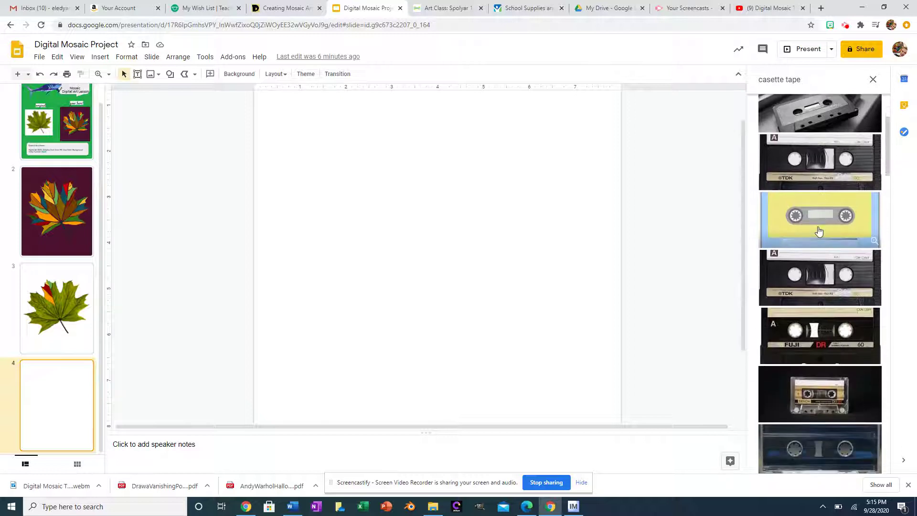
pyautogui.scroll(-2, 821, 236)
pyautogui.scroll(-5, 823, 234)
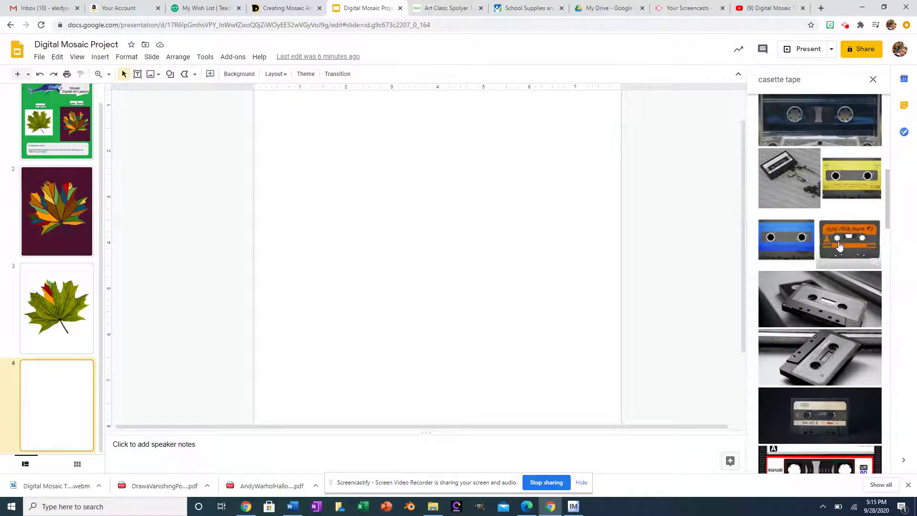
pyautogui.scroll(-6, 839, 246)
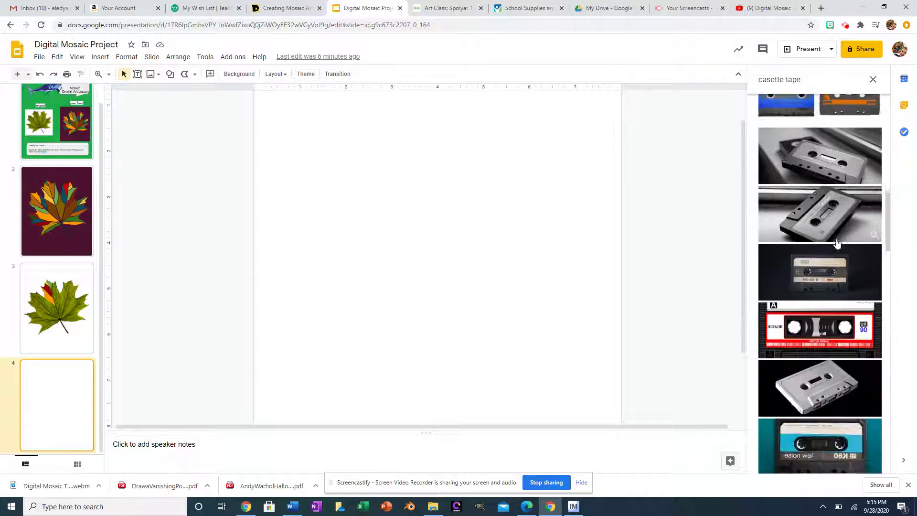
pyautogui.scroll(-1, 841, 243)
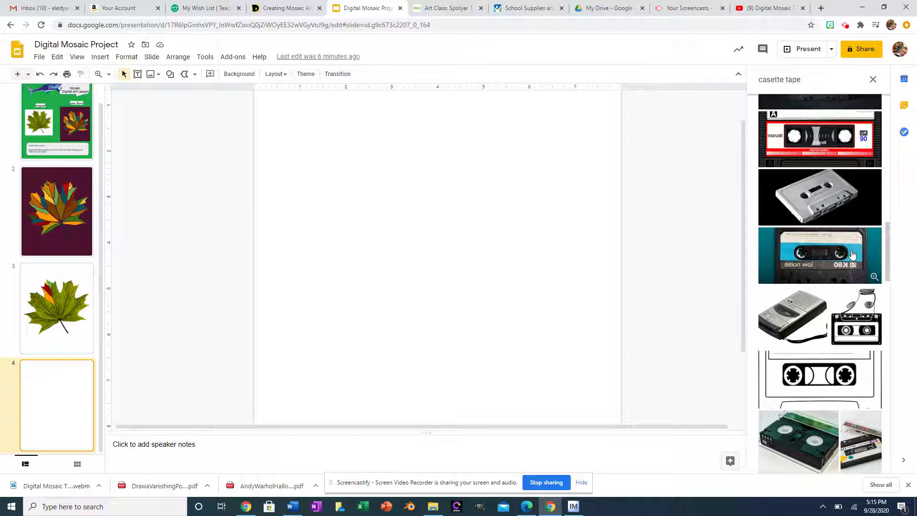
pyautogui.click(853, 254)
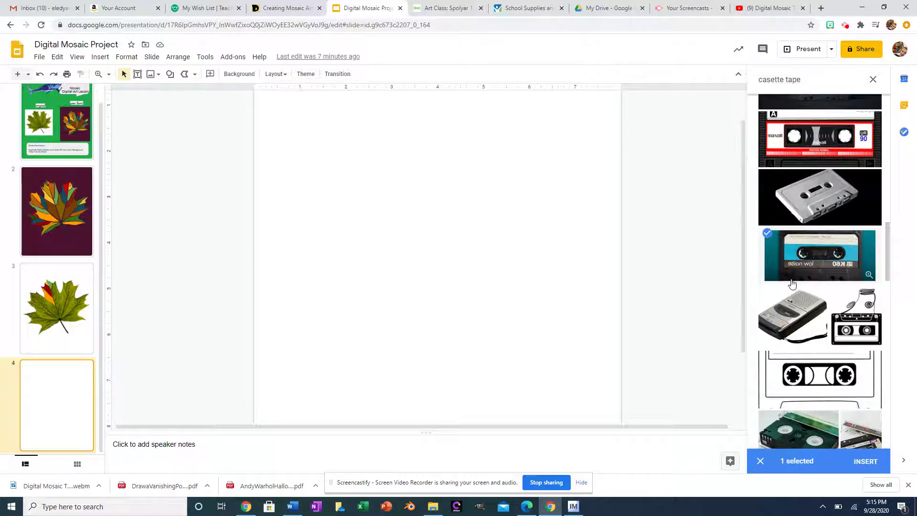
pyautogui.click(865, 461)
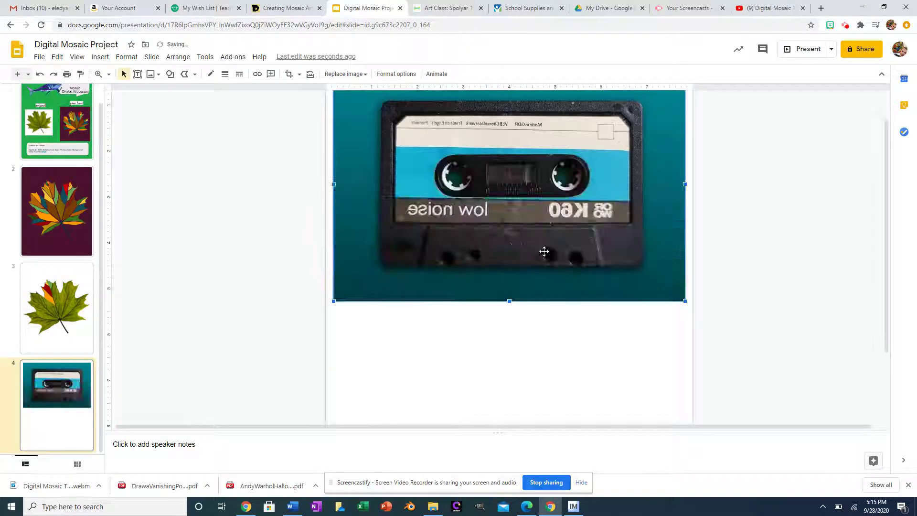
# Step: Zoom the slide view to 200%, back to 100%, then out to show the whole slide
pyautogui.scroll(5, 558, 267)
pyautogui.scroll(-5, 558, 267)
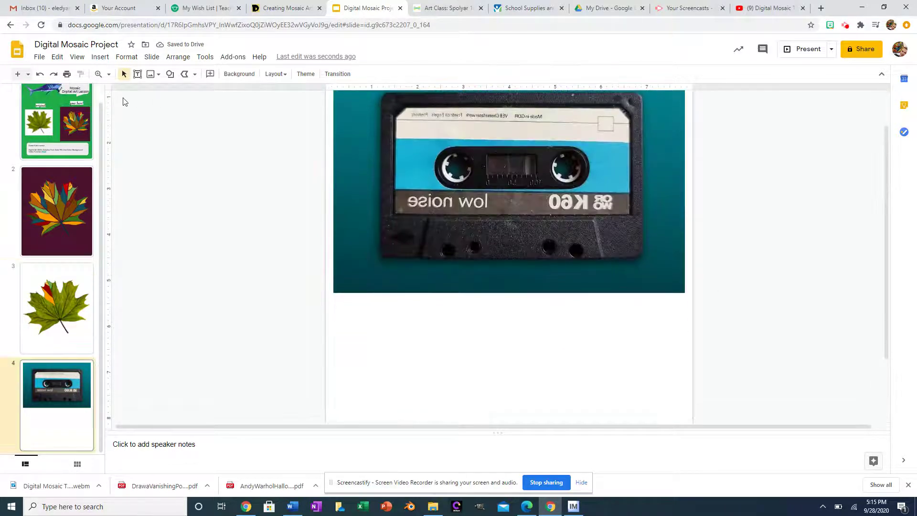
pyautogui.click(109, 76)
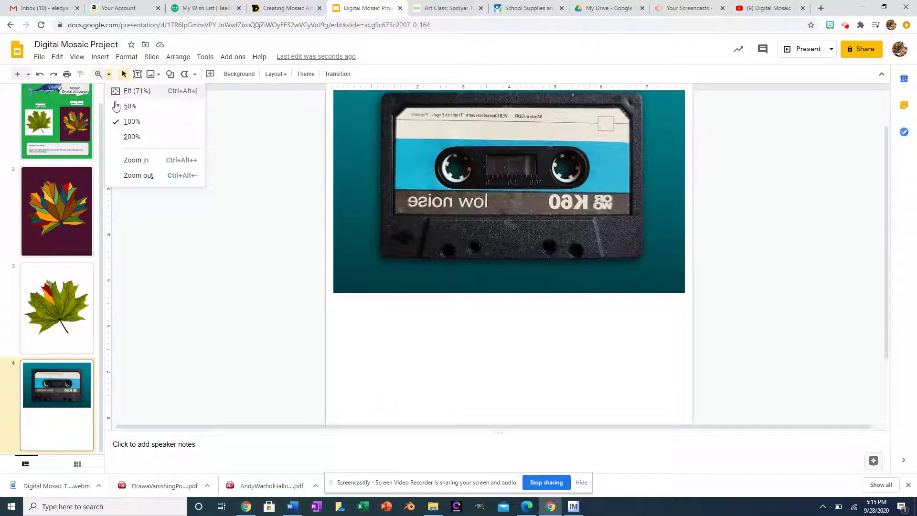
pyautogui.click(132, 136)
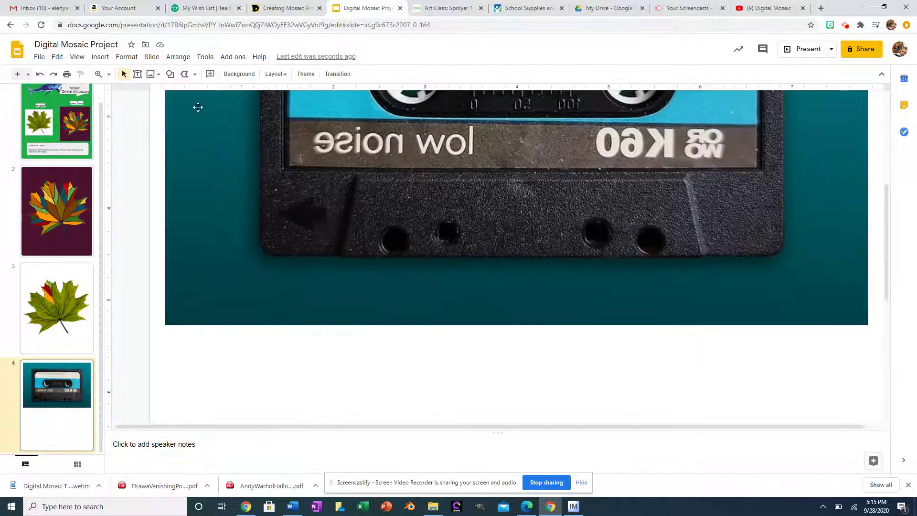
pyautogui.click(109, 74)
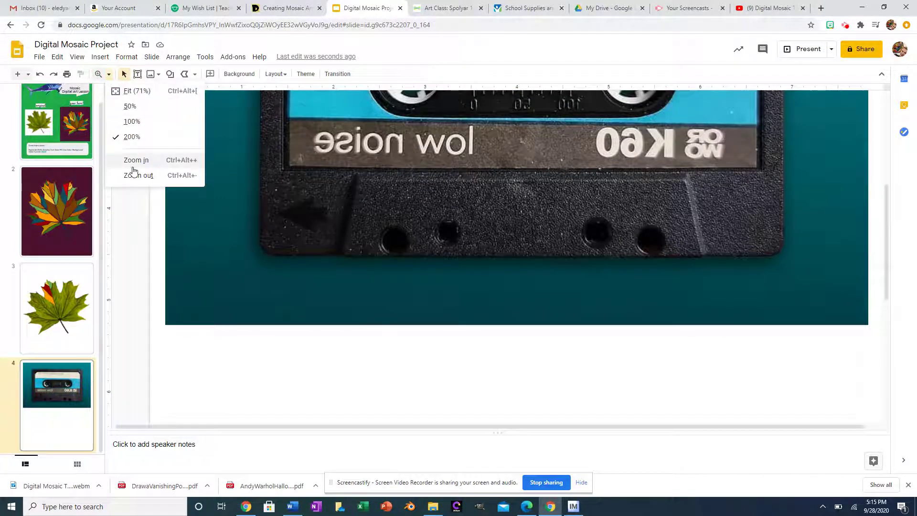
pyautogui.click(132, 122)
pyautogui.click(109, 75)
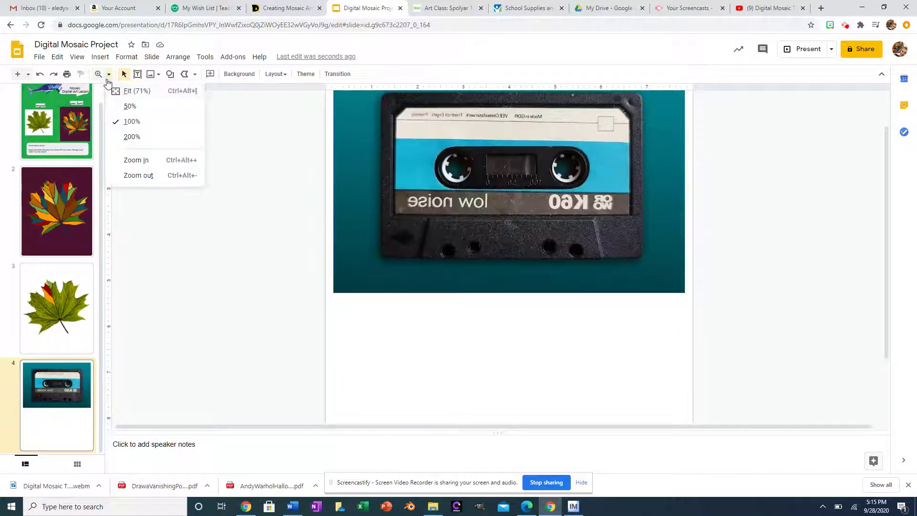
pyautogui.click(140, 171)
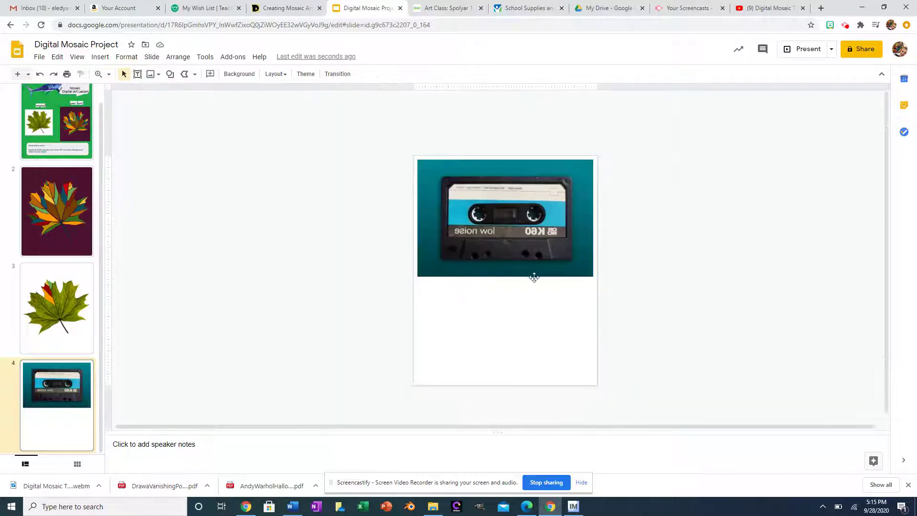
# Step: Tilt the cassette photo about 15° counter-clockwise and enlarge it from its corners
pyautogui.moveTo(553, 231); pyautogui.dragTo(550, 275)
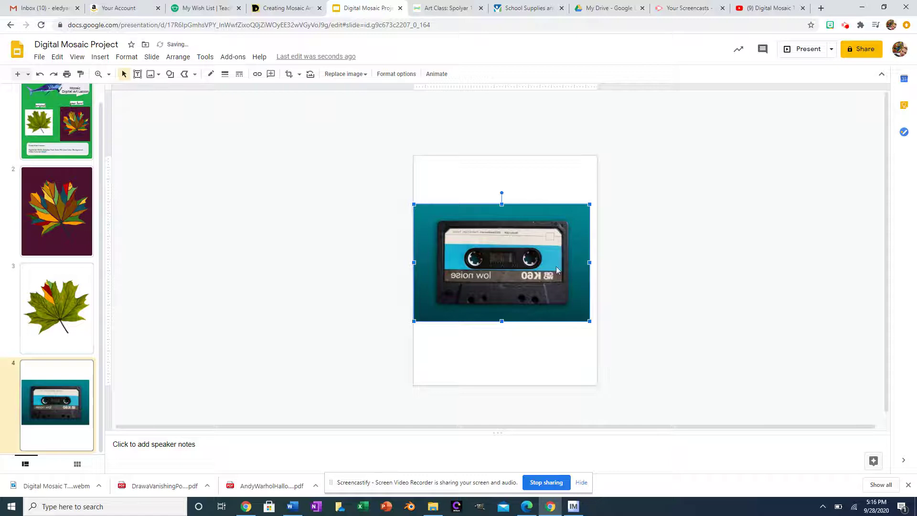
pyautogui.moveTo(500, 192); pyautogui.dragTo(475, 196)
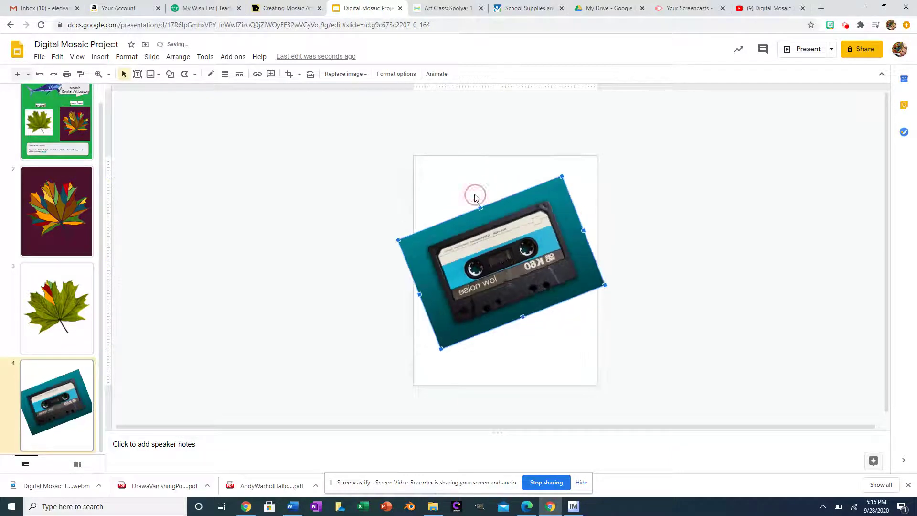
pyautogui.moveTo(518, 257); pyautogui.dragTo(526, 254)
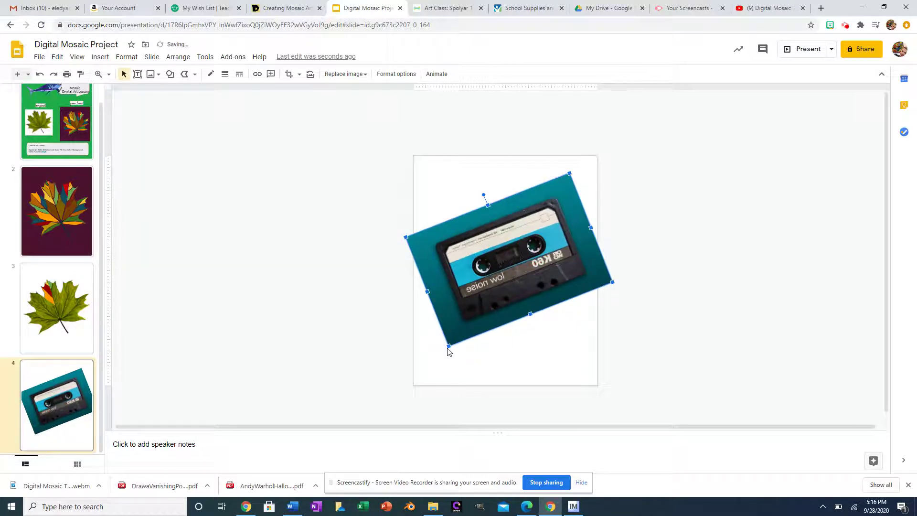
pyautogui.moveTo(448, 345); pyautogui.dragTo(432, 360)
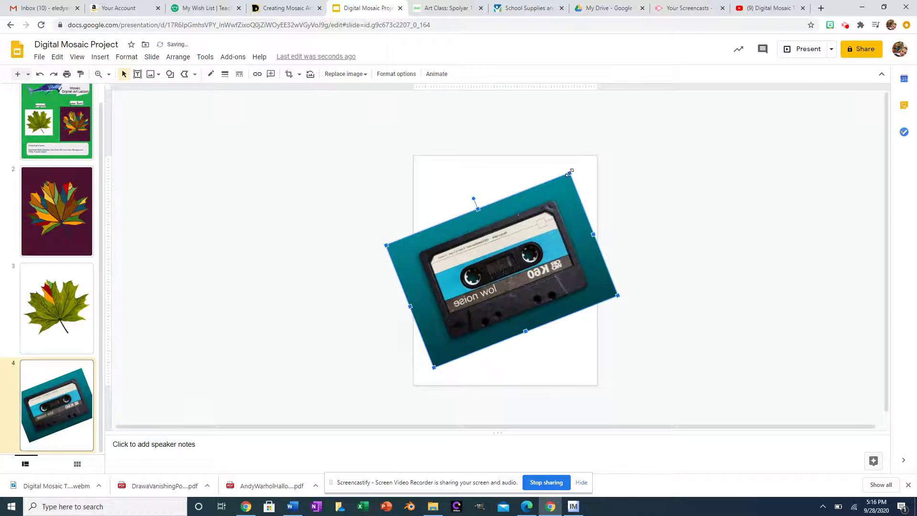
pyautogui.moveTo(570, 172); pyautogui.dragTo(578, 161)
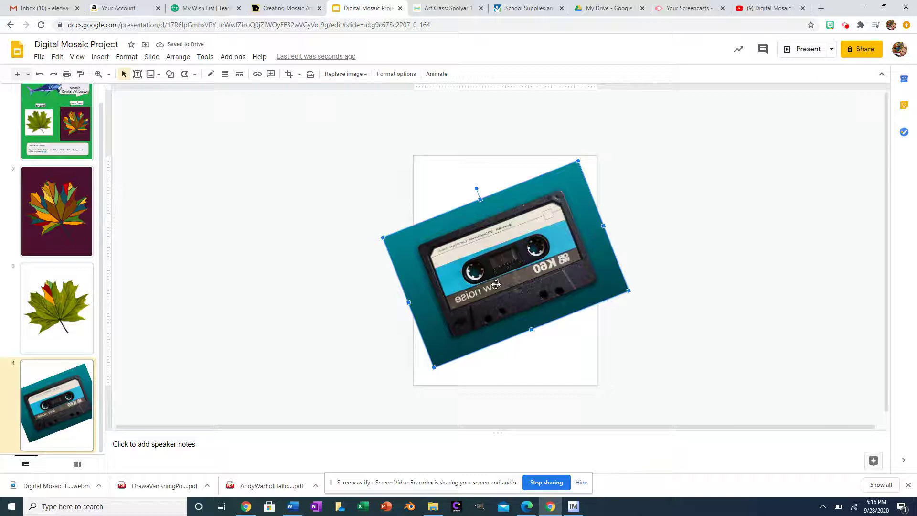
# Step: Fine-tune the tilted photo's position and size so it sits centred on the slide
pyautogui.moveTo(496, 285); pyautogui.dragTo(493, 293)
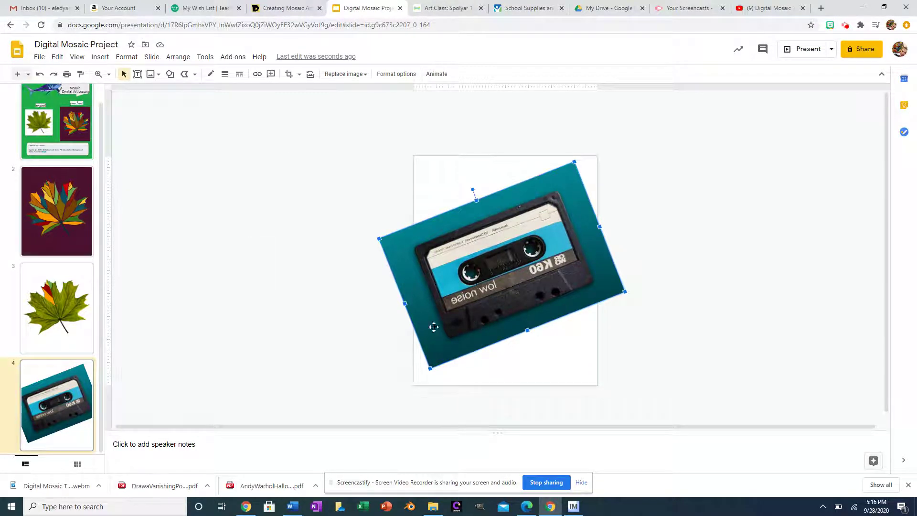
pyautogui.moveTo(470, 307); pyautogui.dragTo(469, 308)
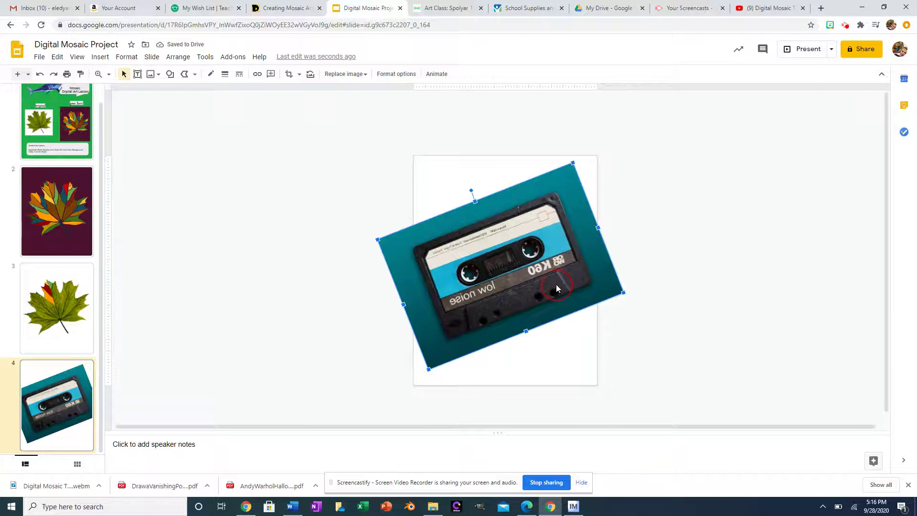
pyautogui.moveTo(556, 284); pyautogui.dragTo(560, 282)
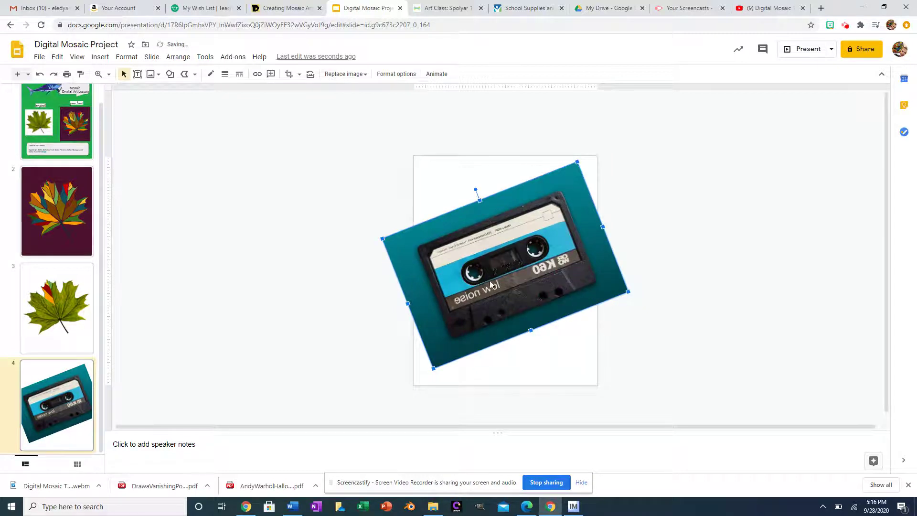
pyautogui.moveTo(502, 305); pyautogui.dragTo(499, 304)
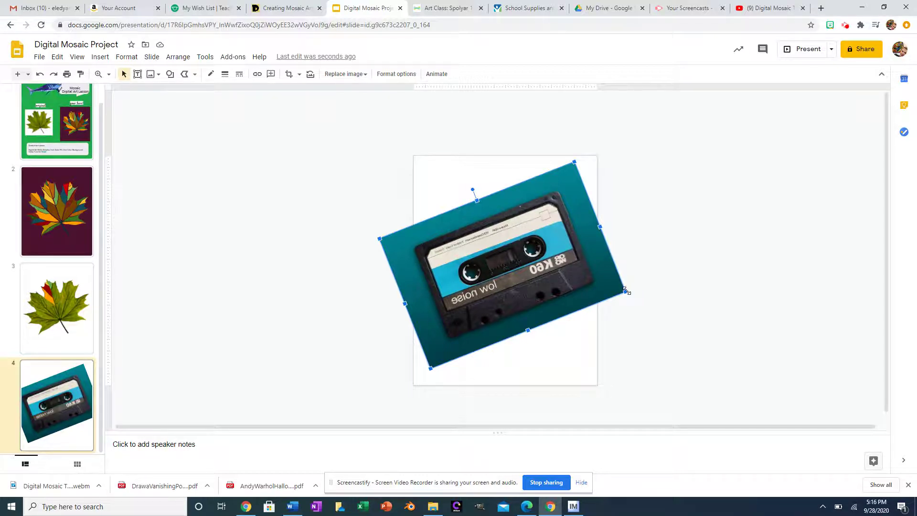
pyautogui.moveTo(626, 291); pyautogui.dragTo(622, 291)
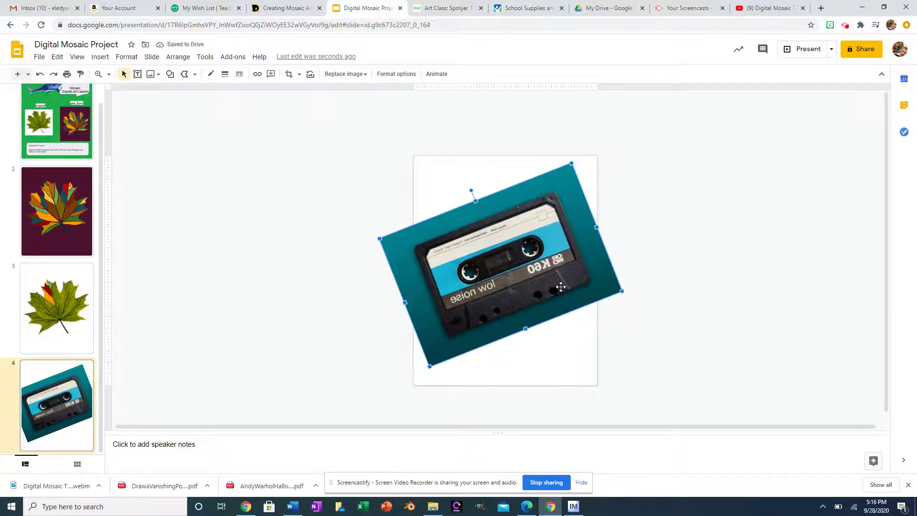
pyautogui.press('Right')
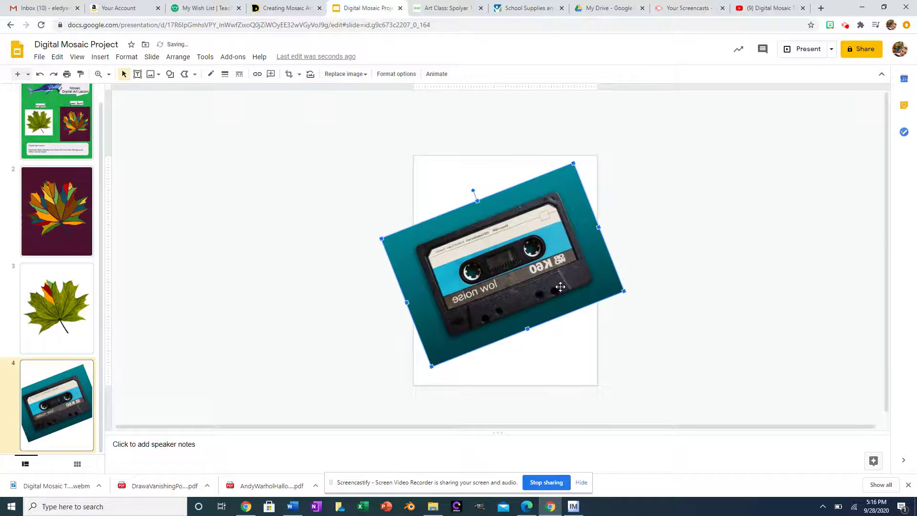
pyautogui.click(575, 336)
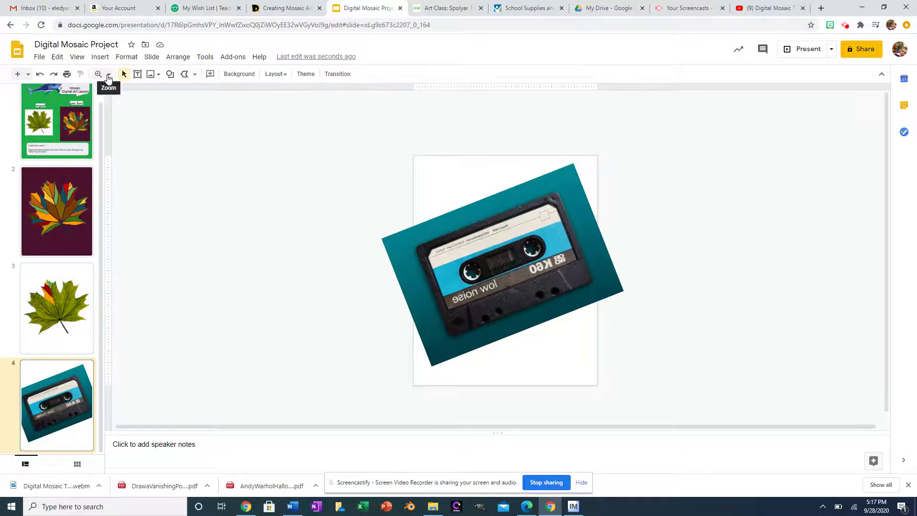
# Step: At 200% zoom, draw a five-sided polyline tile over the cassette's top-right corner
pyautogui.click(109, 75)
pyautogui.click(132, 136)
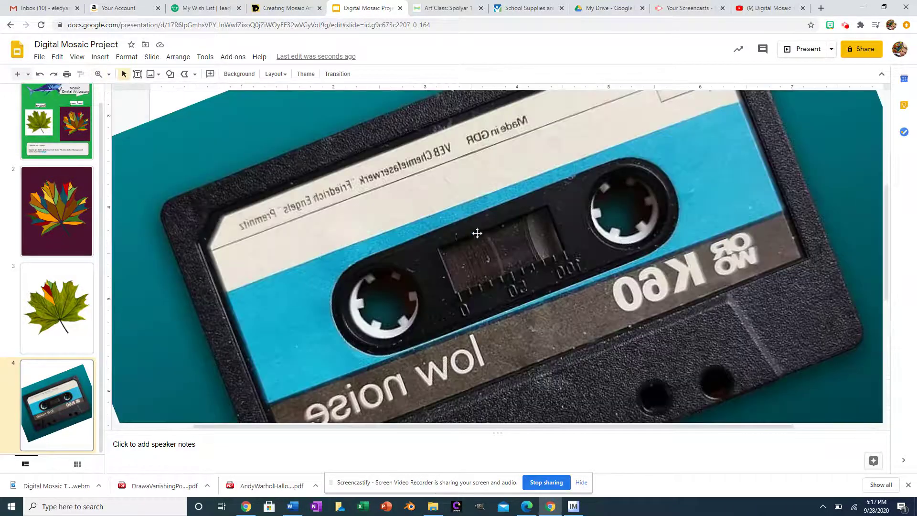
pyautogui.scroll(3, 373, 210)
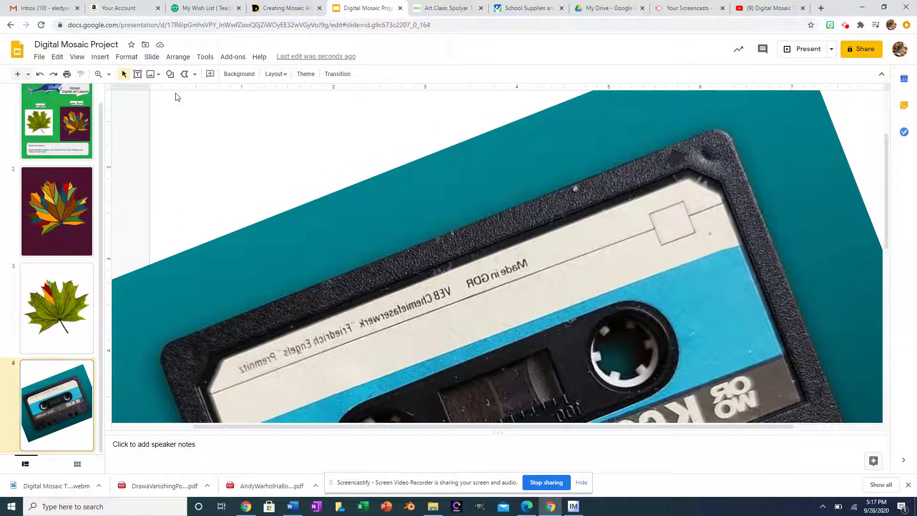
pyautogui.click(185, 76)
pyautogui.click(716, 131)
pyautogui.click(681, 143)
pyautogui.click(687, 166)
pyautogui.click(722, 179)
pyautogui.click(738, 162)
pyautogui.click(721, 134)
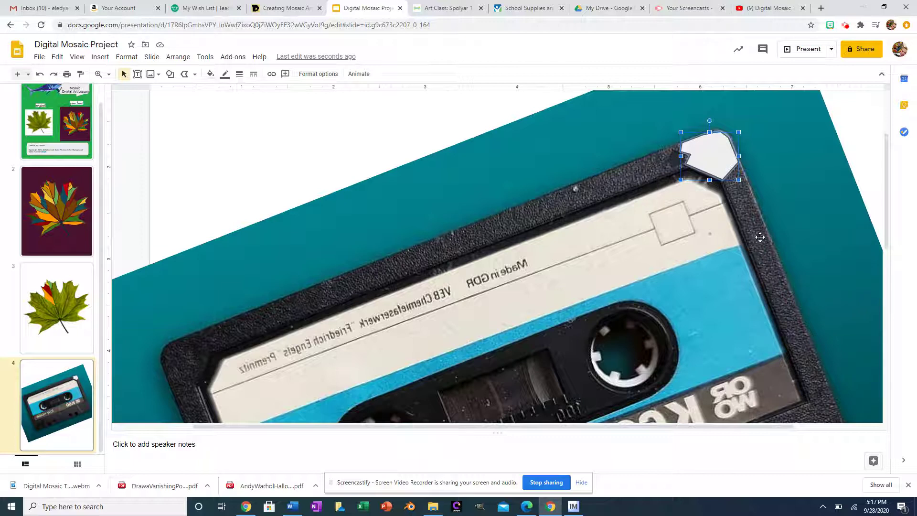
pyautogui.click(225, 75)
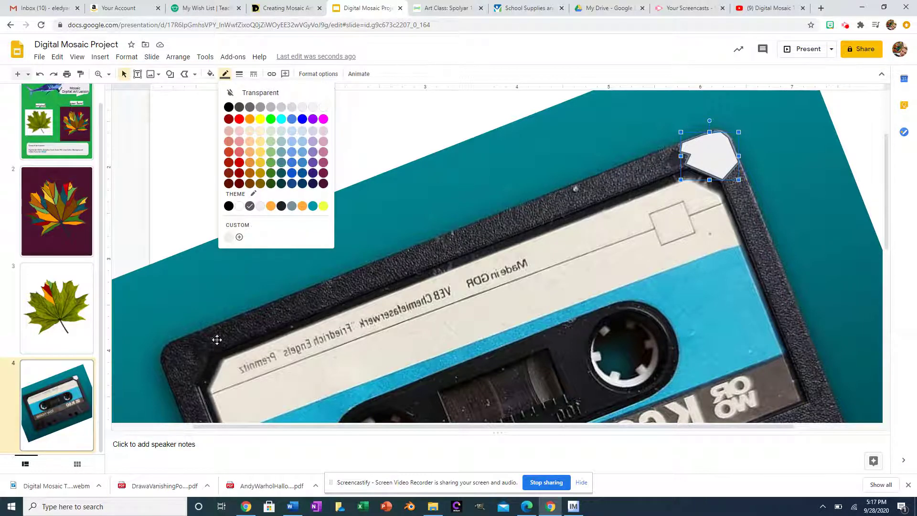
# Step: Give the corner tile a dark-grey border and a dark-grey fill
pyautogui.click(249, 107)
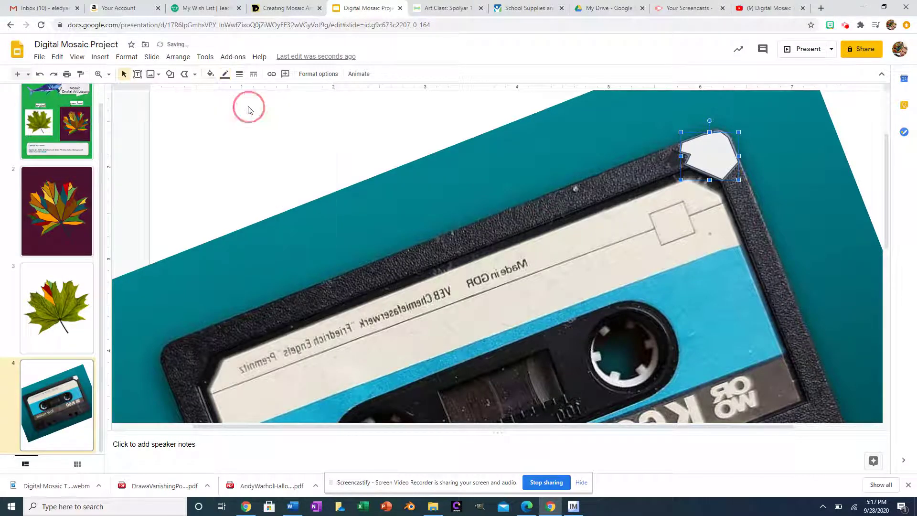
pyautogui.click(211, 74)
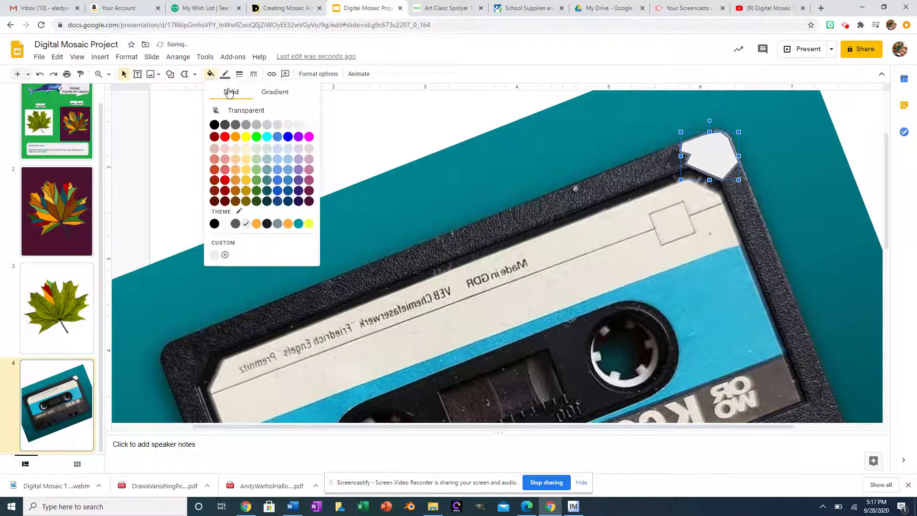
pyautogui.click(236, 124)
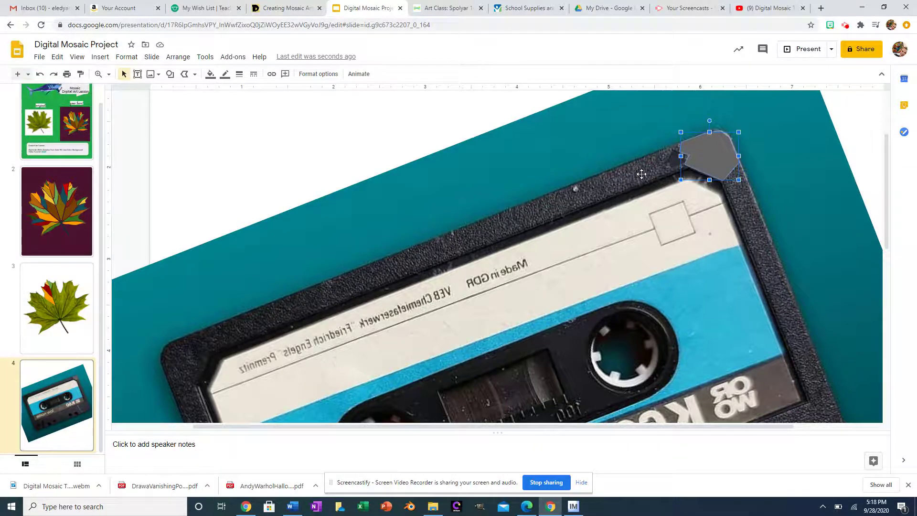
pyautogui.click(641, 174)
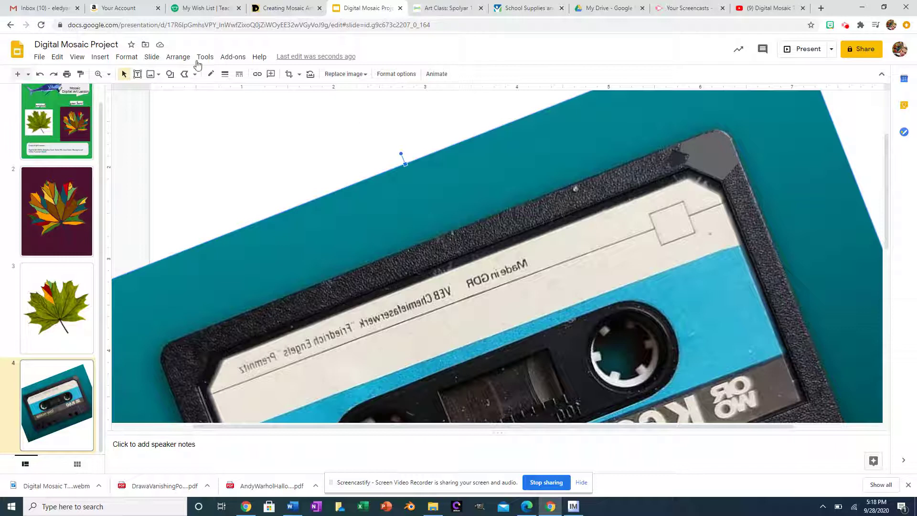
# Step: Draw a small arrow shape beside the corner tile and tilt it along the cassette edge
pyautogui.click(184, 73)
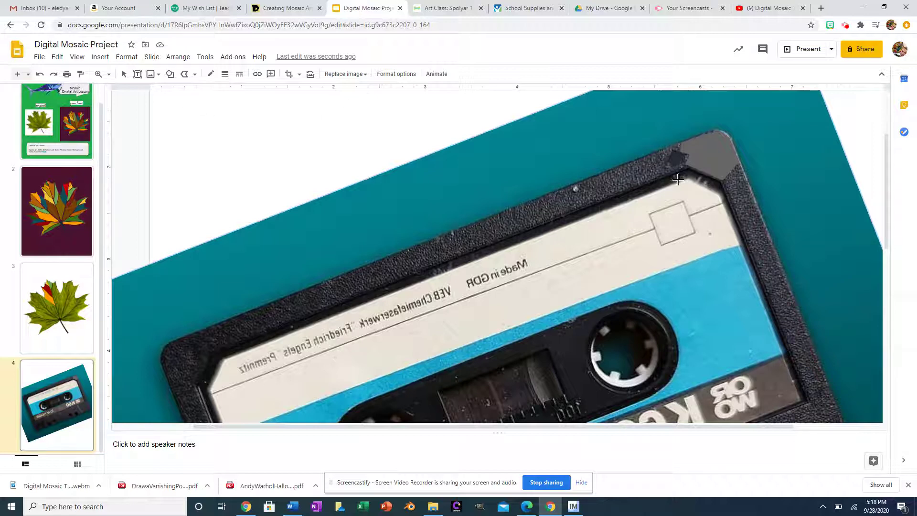
pyautogui.click(173, 75)
pyautogui.moveTo(190, 108)
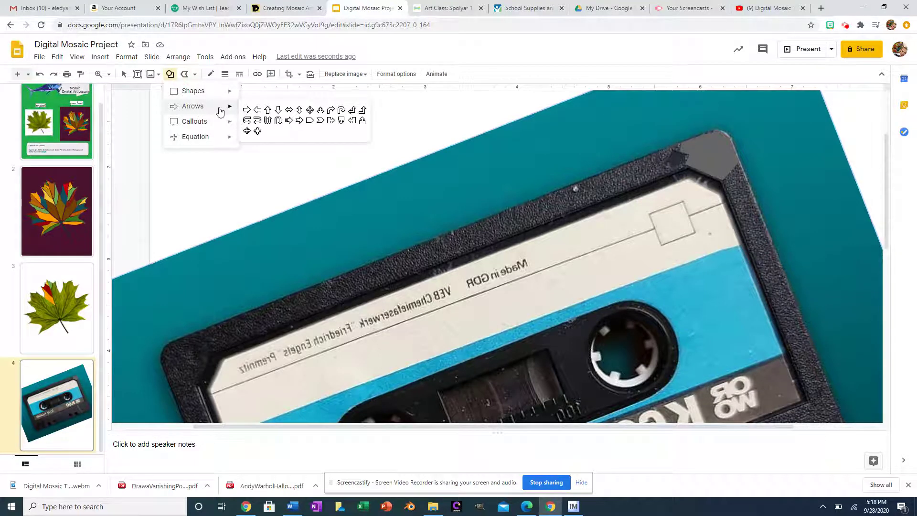
pyautogui.click(266, 111)
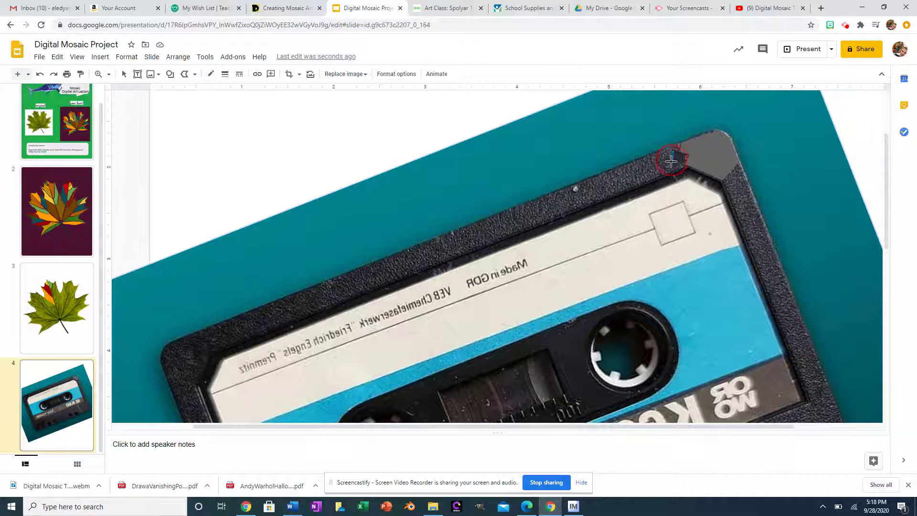
pyautogui.moveTo(671, 162); pyautogui.dragTo(652, 171)
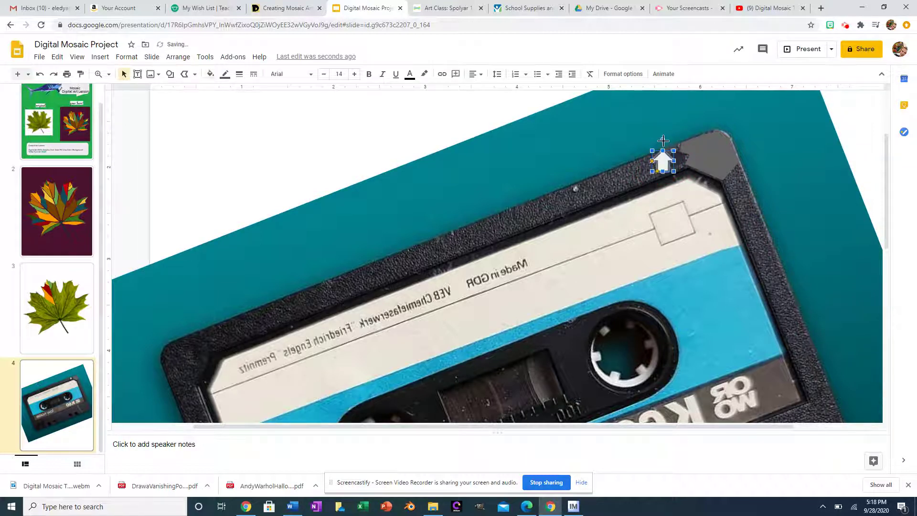
pyautogui.moveTo(662, 140)
pyautogui.mouseDown()
pyautogui.moveTo(656, 141)
pyautogui.moveTo(677, 164)
pyautogui.moveTo(671, 154)
pyautogui.mouseUp()
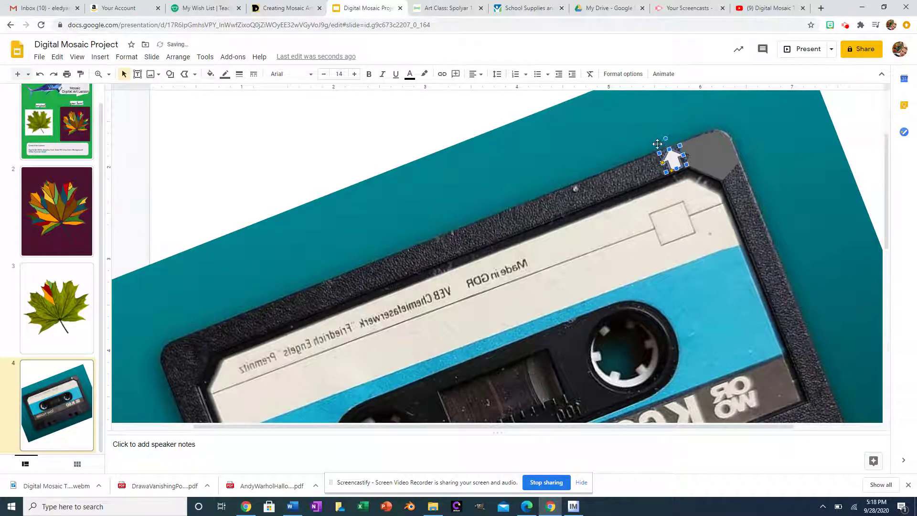
# Step: Fill the arrow tile dark grey and make its border transparent
pyautogui.click(210, 73)
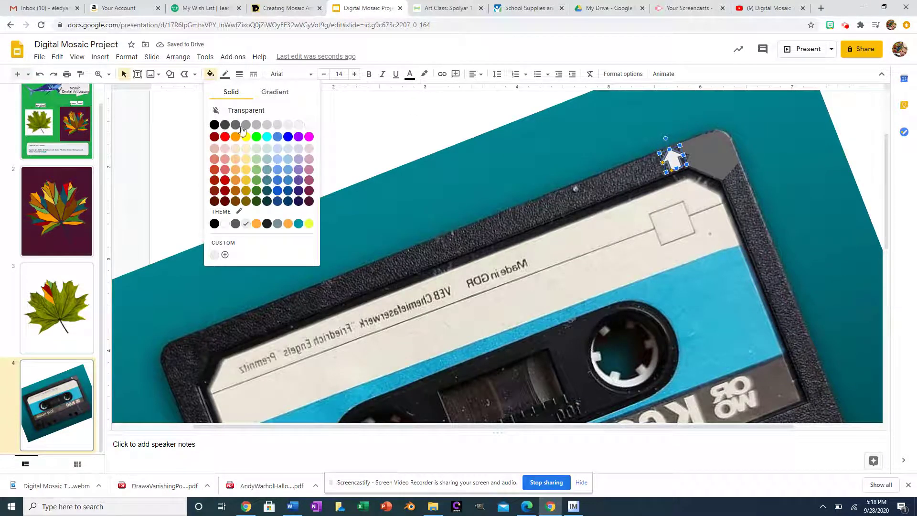
pyautogui.click(237, 126)
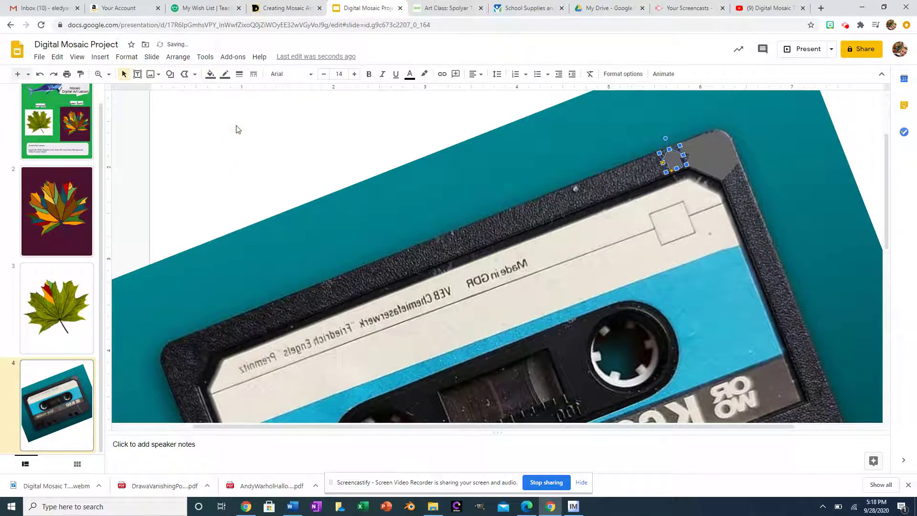
pyautogui.click(225, 73)
pyautogui.click(241, 91)
pyautogui.click(645, 169)
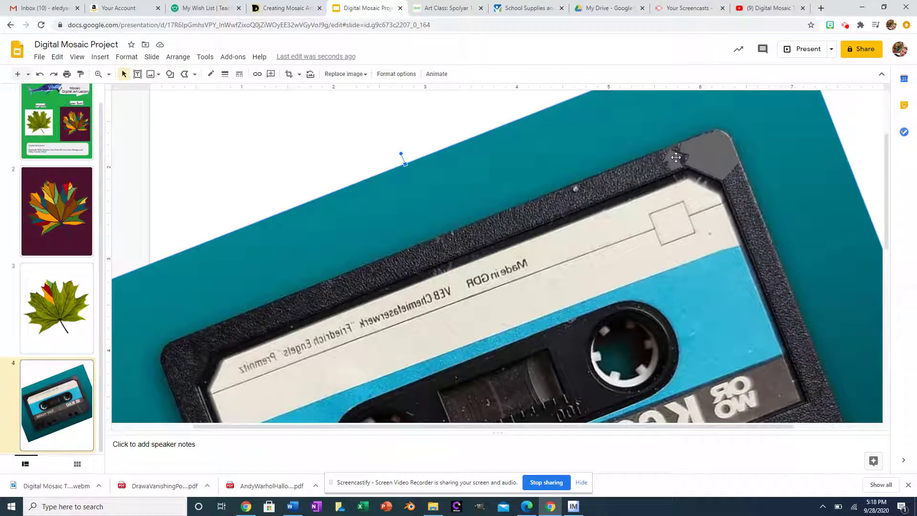
# Step: Draw a long polyline tile along the cassette's top edge, left of the corner tiles
pyautogui.click(184, 76)
pyautogui.click(662, 149)
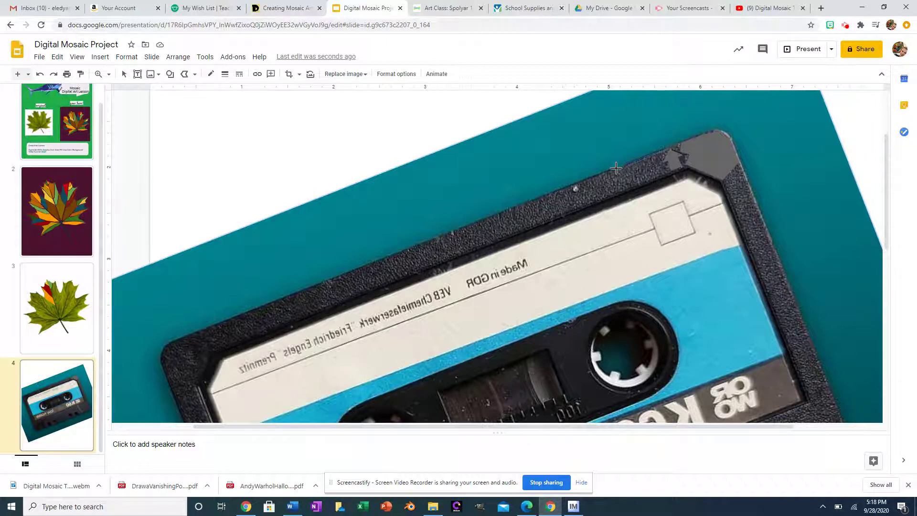
pyautogui.click(576, 184)
pyautogui.click(264, 301)
pyautogui.click(594, 177)
pyautogui.click(595, 200)
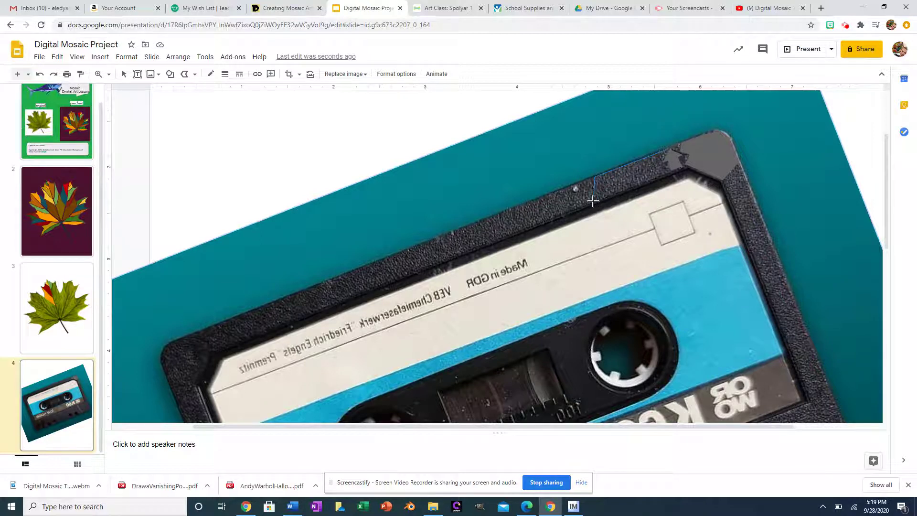
pyautogui.click(660, 163)
pyautogui.click(667, 162)
pyautogui.click(665, 150)
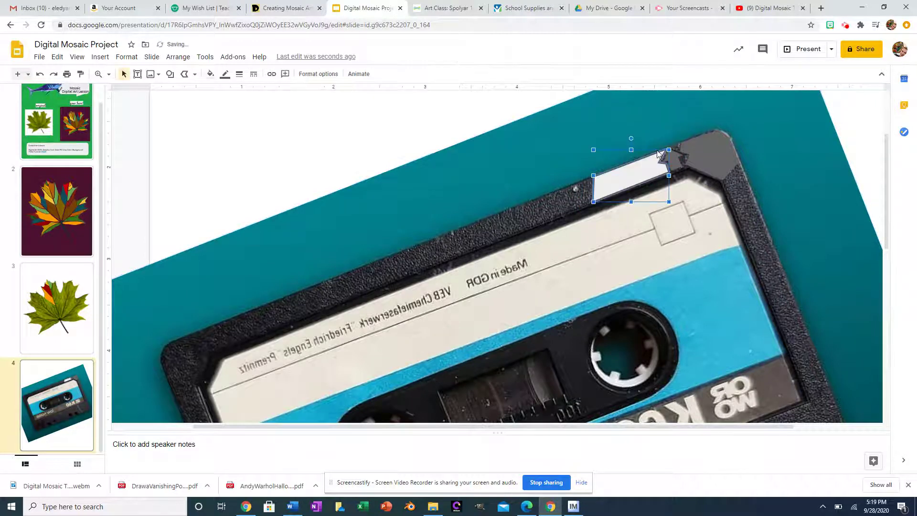
# Step: Fill the long edge tile dark grey
pyautogui.click(210, 74)
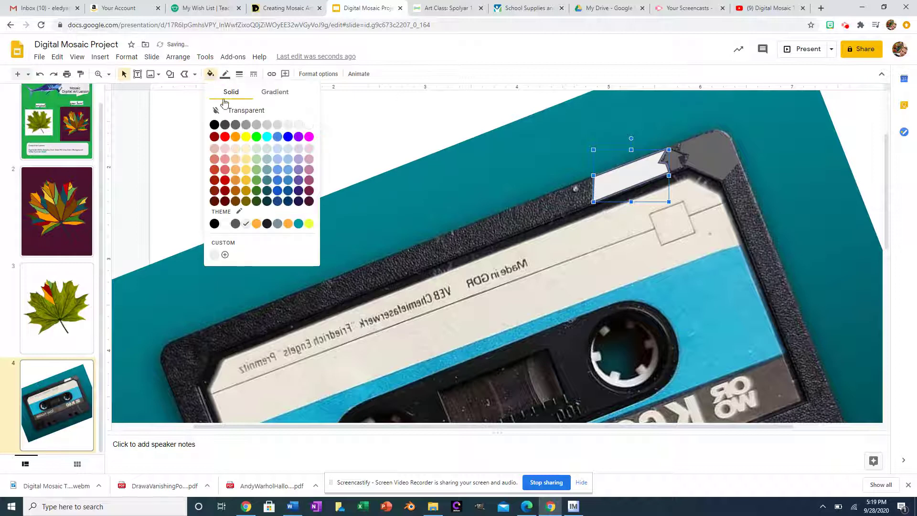
pyautogui.click(245, 125)
pyautogui.click(210, 75)
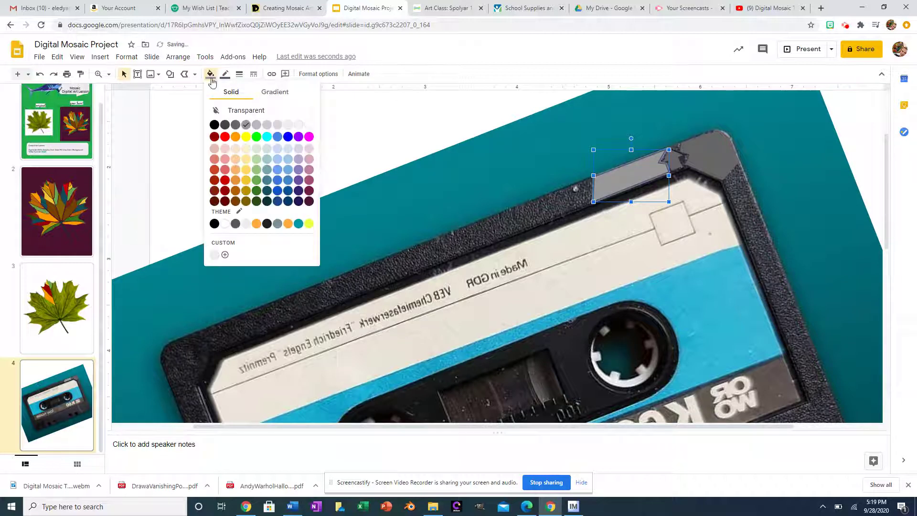
pyautogui.click(234, 129)
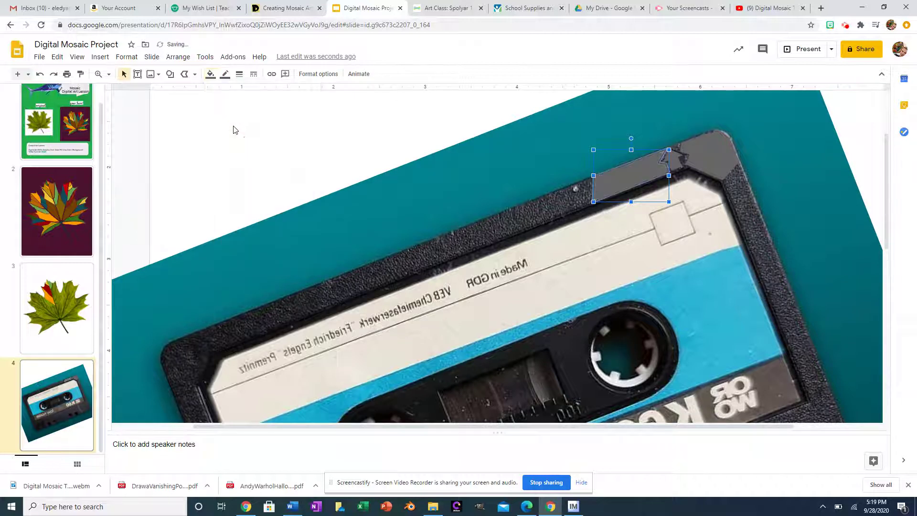
# Step: Set the long grey edge tile's border colour to transparent
pyautogui.click(225, 74)
pyautogui.click(266, 97)
pyautogui.click(846, 29)
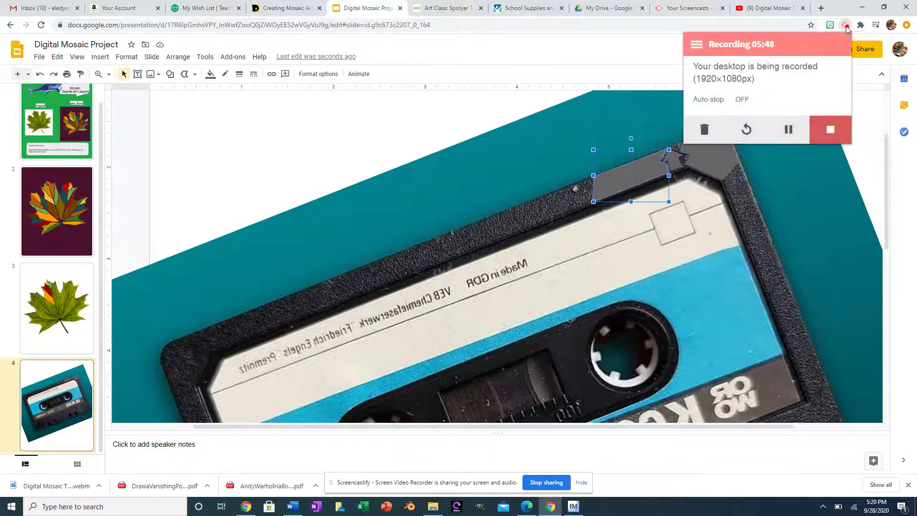
pyautogui.click(789, 129)
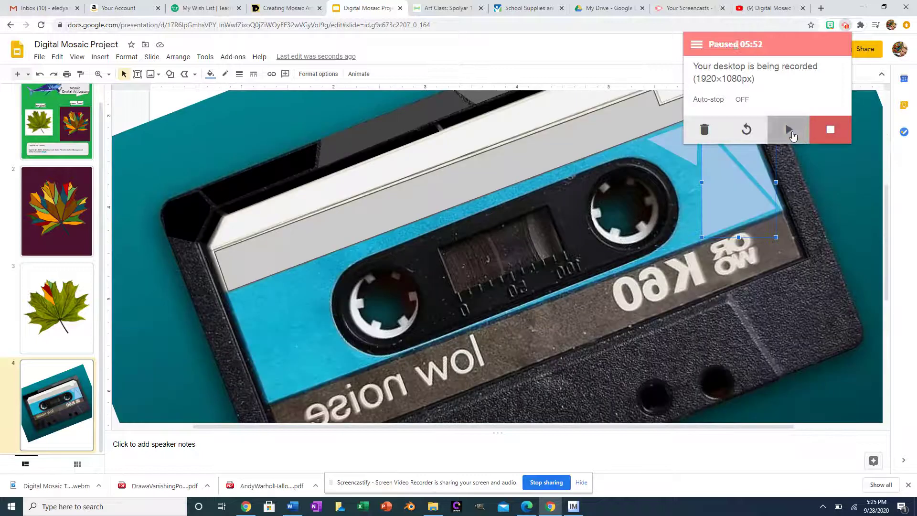
pyautogui.click(789, 129)
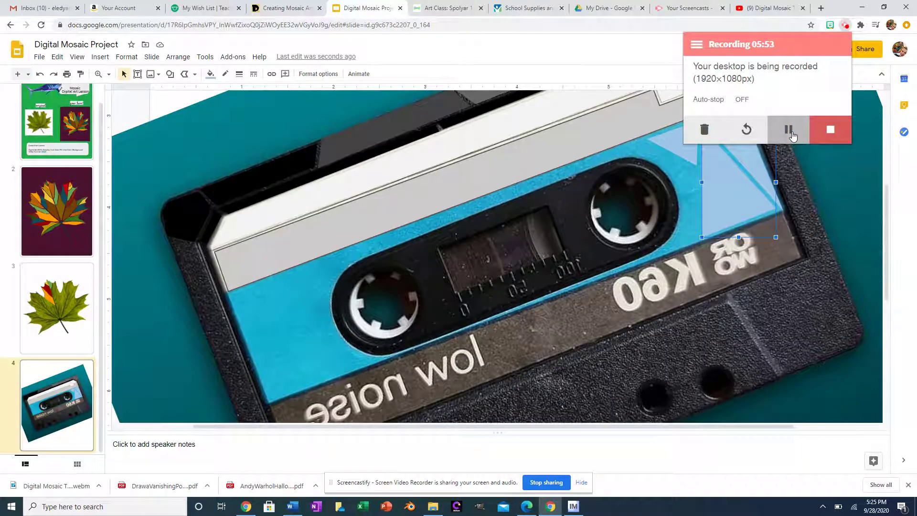
# Step: Draw light-blue polyline tiles near the right reel and over the blue label
pyautogui.click(184, 74)
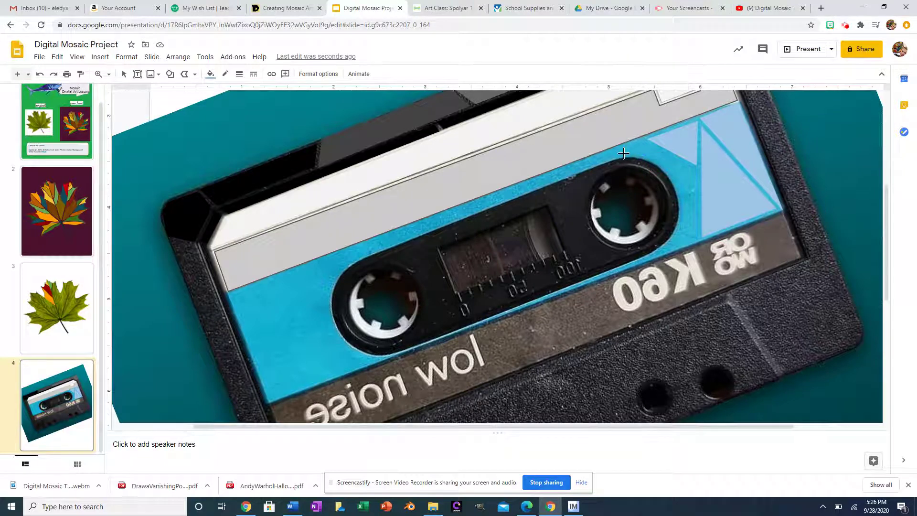
pyautogui.click(645, 144)
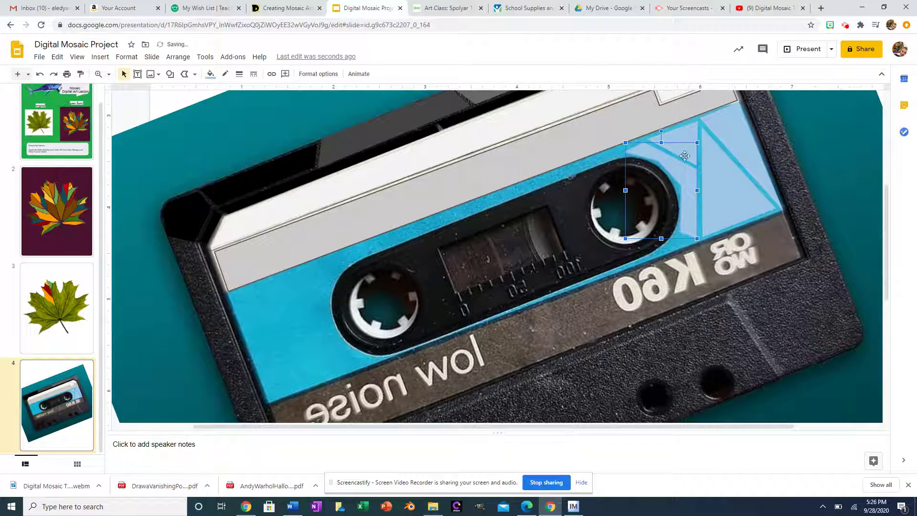
pyautogui.click(185, 75)
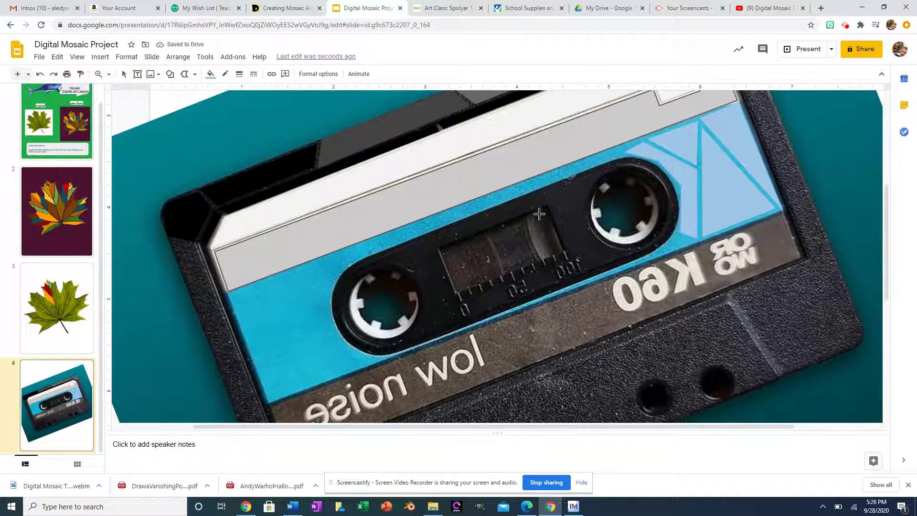
pyautogui.click(540, 179)
pyautogui.doubleClick(620, 150)
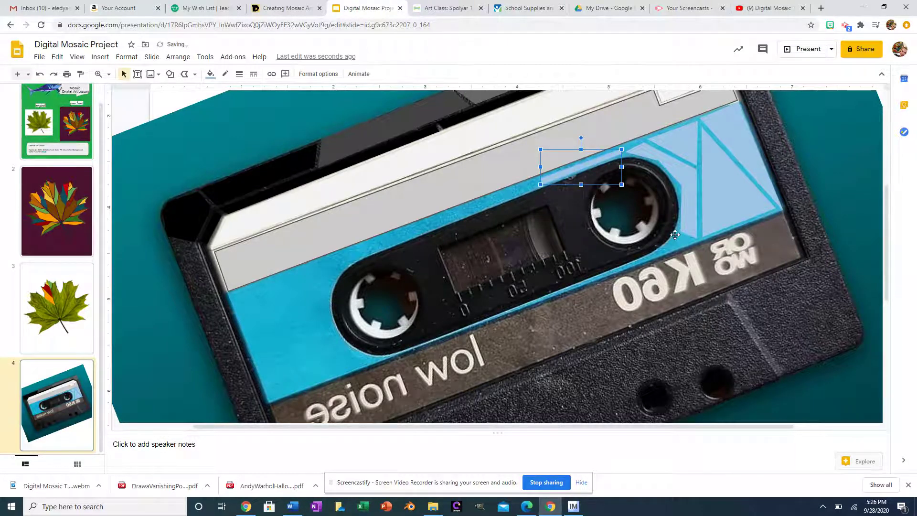
pyautogui.click(186, 75)
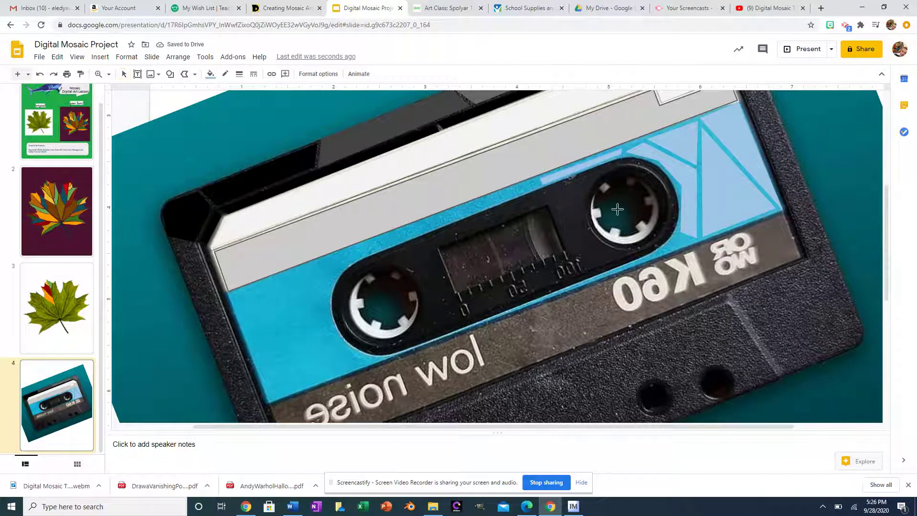
pyautogui.click(646, 260)
pyautogui.click(668, 235)
pyautogui.doubleClick(692, 248)
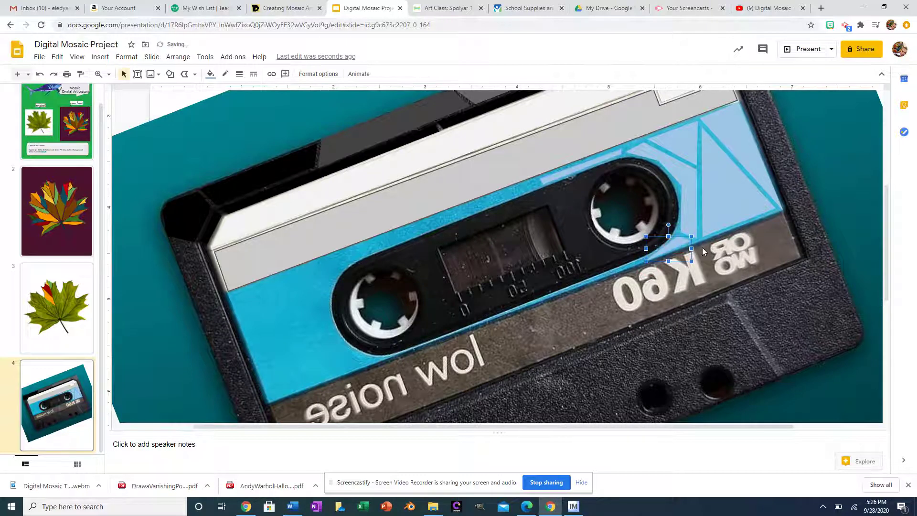
# Step: Add polyline tiles over the strip above the tape window and near the left reel
pyautogui.click(184, 73)
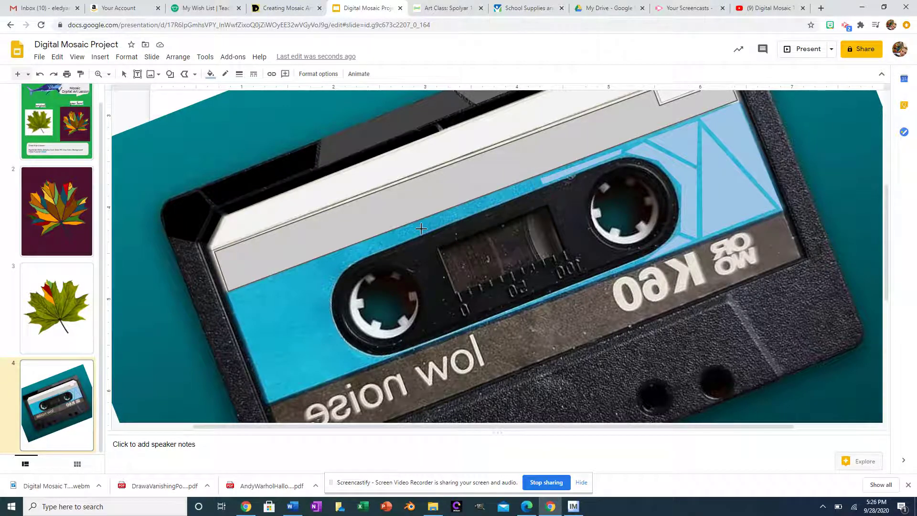
pyautogui.click(404, 224)
pyautogui.moveTo(404, 239); pyautogui.dragTo(539, 181)
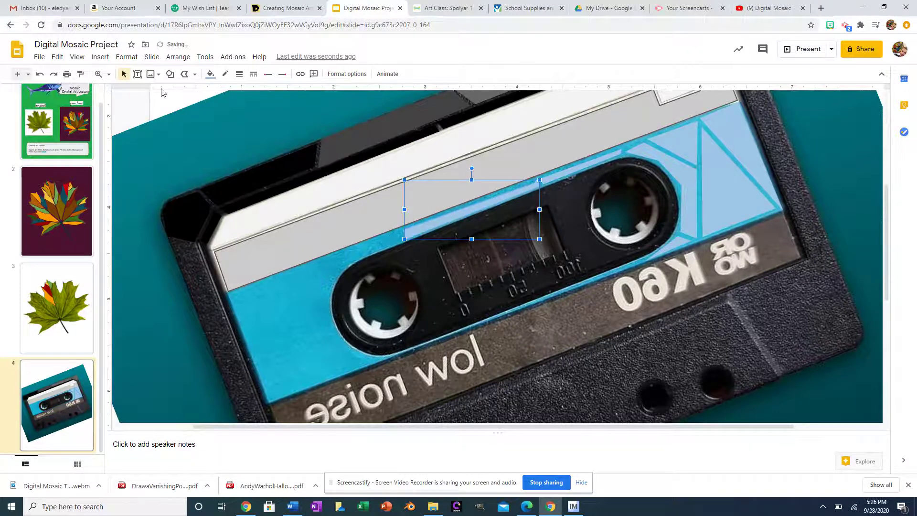
pyautogui.click(185, 74)
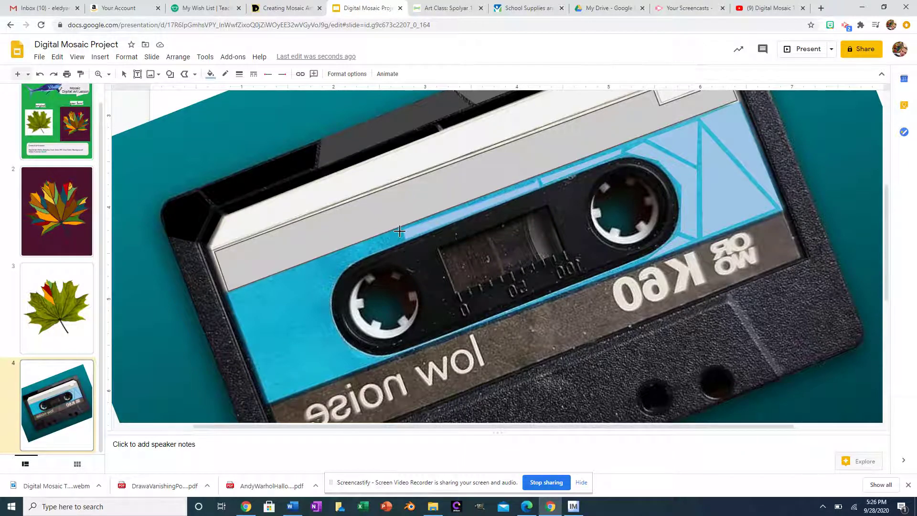
pyautogui.click(344, 254)
pyautogui.moveTo(399, 234); pyautogui.dragTo(401, 232)
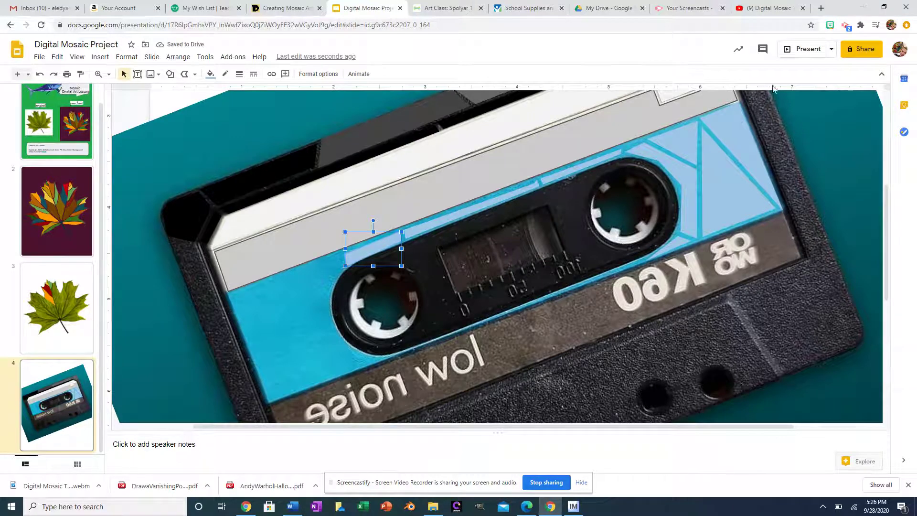
pyautogui.click(848, 27)
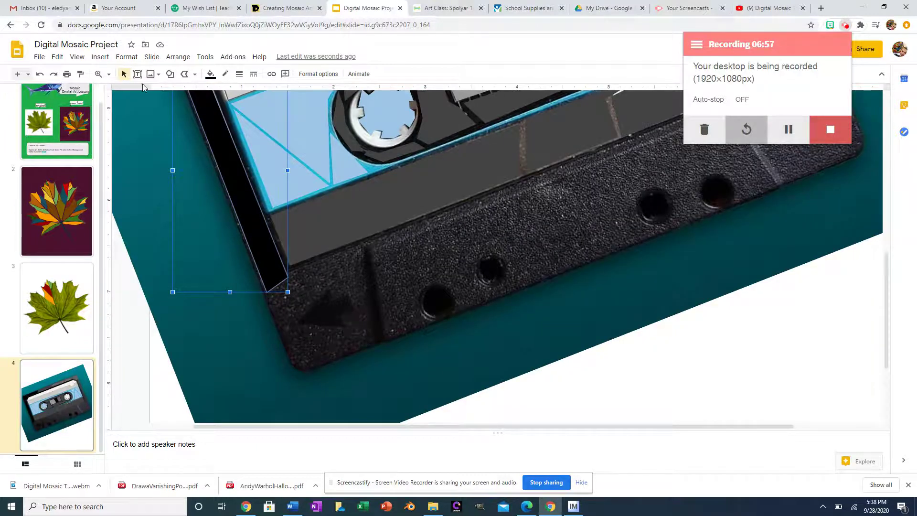
# Step: Draw a left-arrow shape at the cassette's lower-left corner, rotated and moved to fit it
pyautogui.click(329, 310)
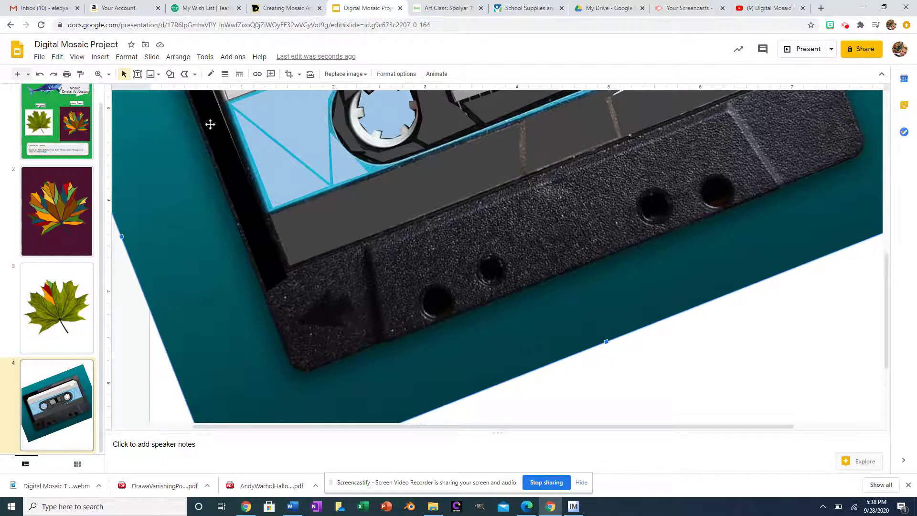
pyautogui.click(171, 74)
pyautogui.moveTo(189, 106)
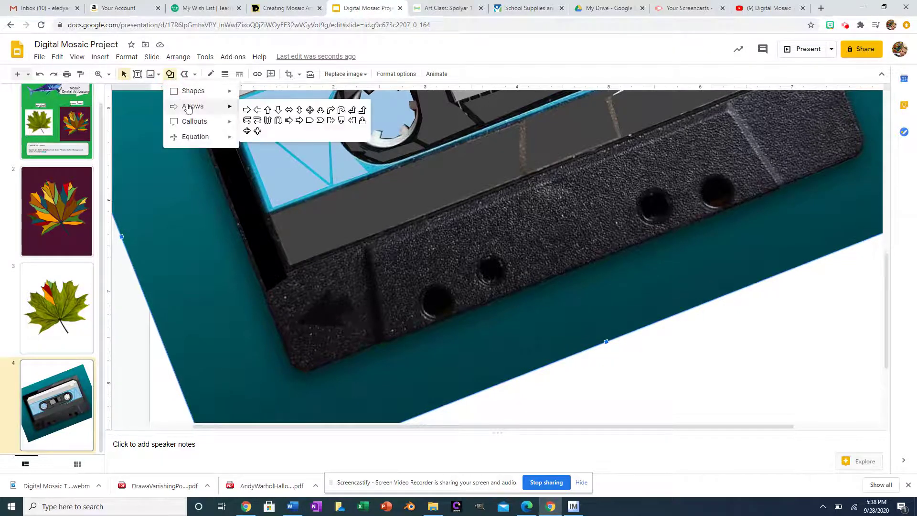
pyautogui.click(258, 111)
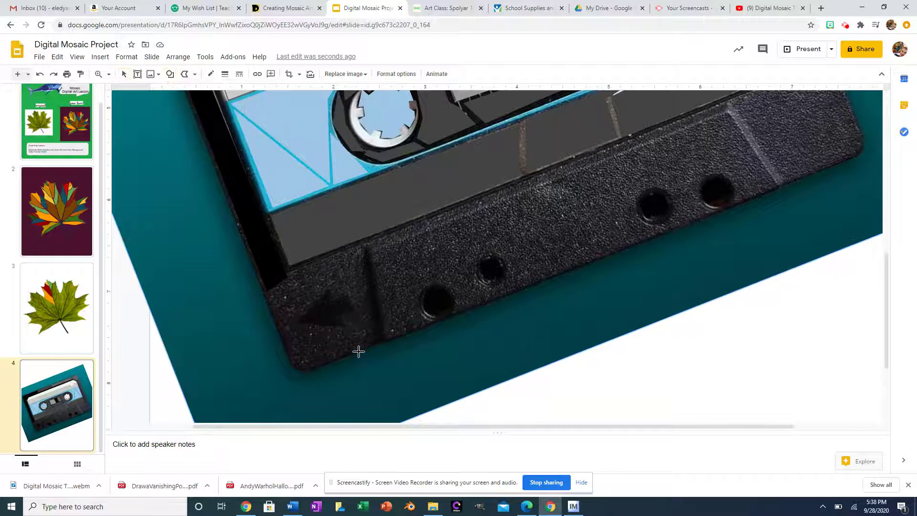
pyautogui.moveTo(286, 308); pyautogui.dragTo(332, 349)
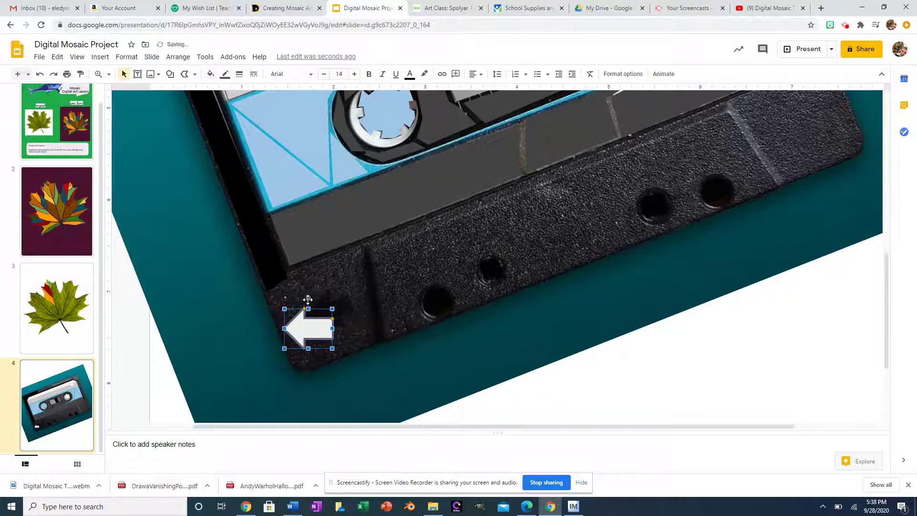
pyautogui.moveTo(308, 300); pyautogui.dragTo(297, 300)
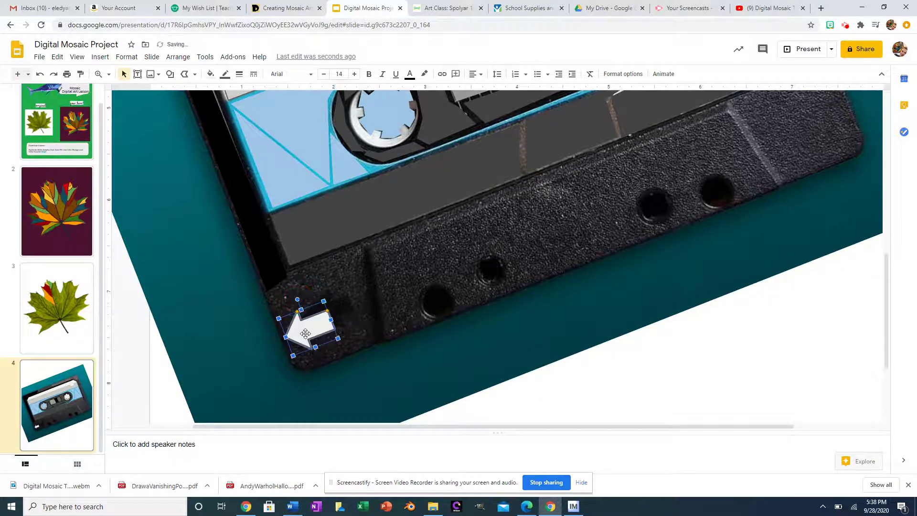
pyautogui.moveTo(306, 334); pyautogui.dragTo(323, 322)
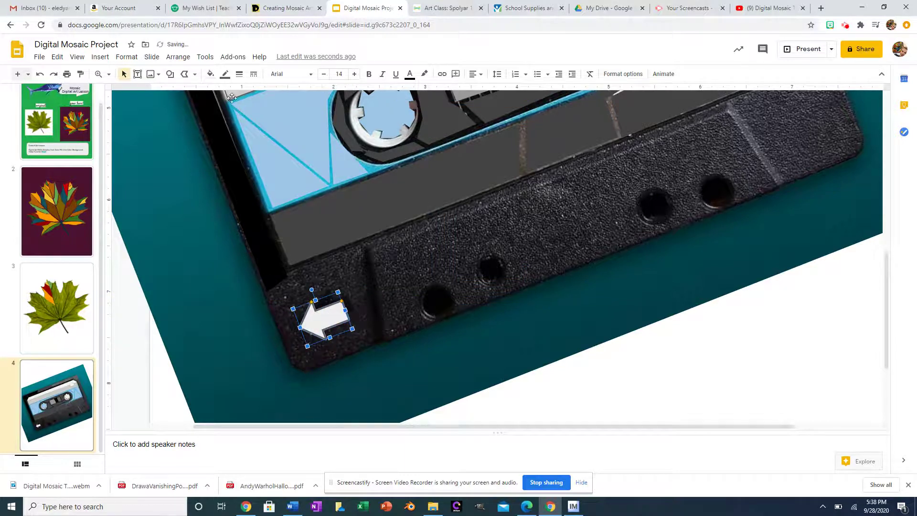
# Step: Fill the arrow tile black and remove its outline
pyautogui.click(210, 74)
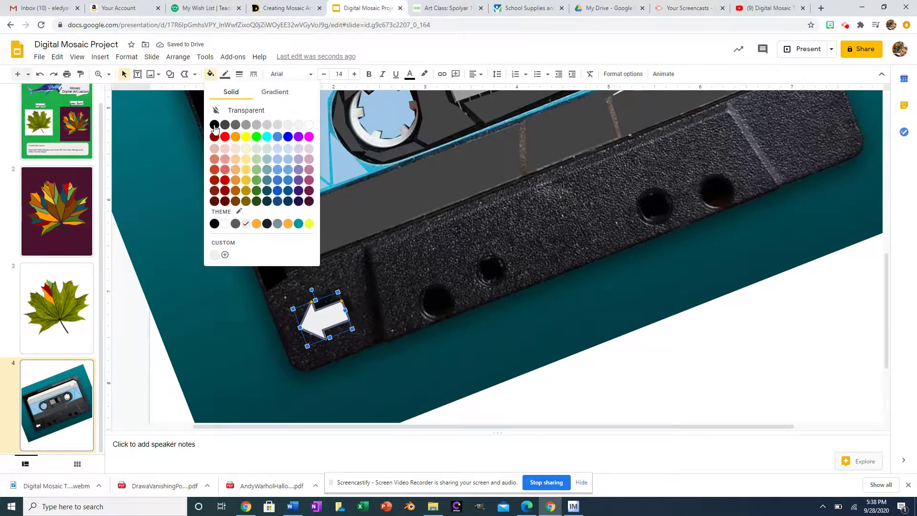
pyautogui.click(215, 125)
pyautogui.click(226, 75)
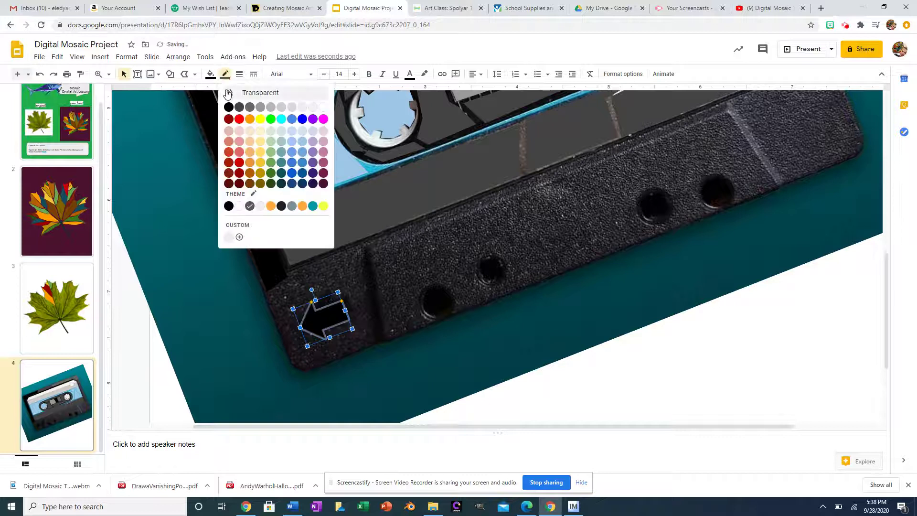
pyautogui.click(231, 89)
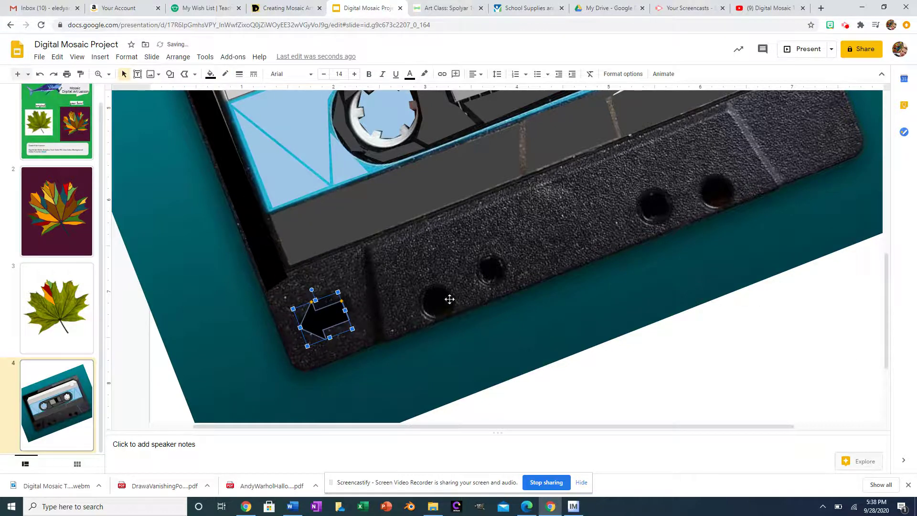
# Step: Draw black oval circles over the first two round holes along the cassette's lower edge
pyautogui.click(169, 74)
pyautogui.moveTo(174, 95)
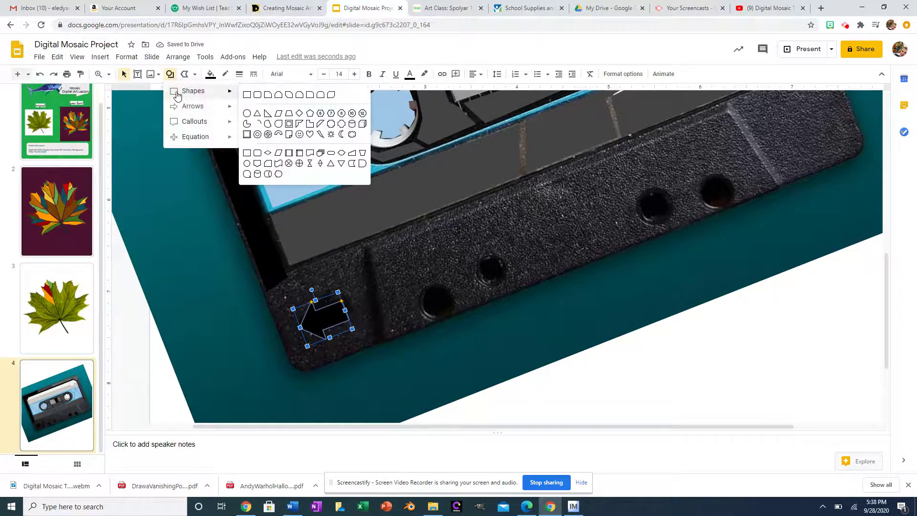
pyautogui.click(247, 113)
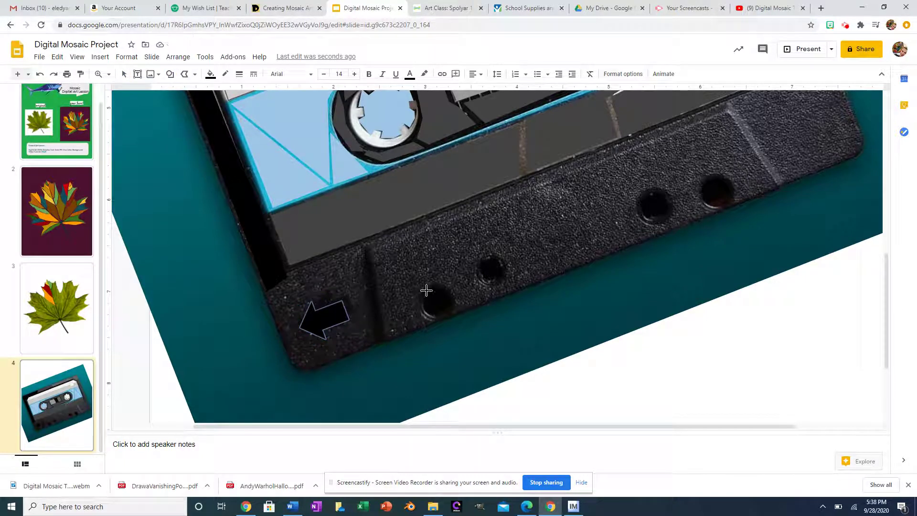
pyautogui.moveTo(425, 287); pyautogui.dragTo(456, 315)
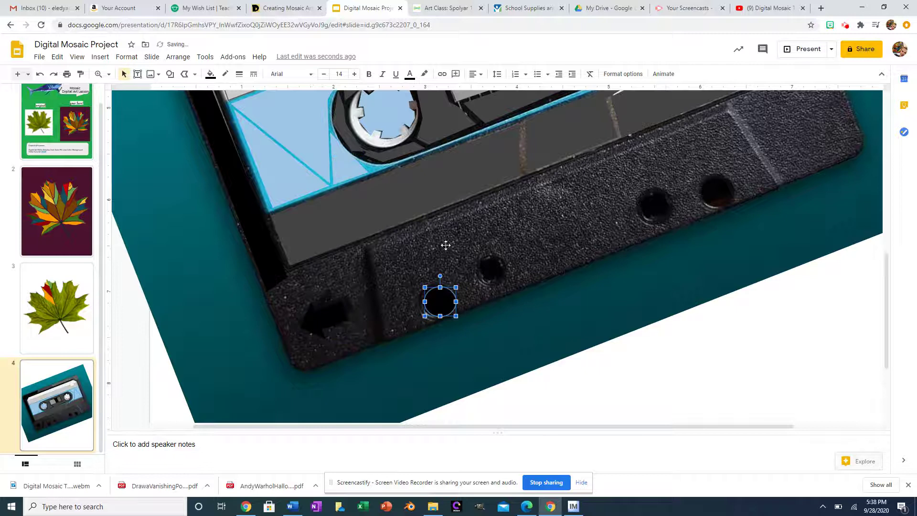
pyautogui.click(171, 75)
pyautogui.moveTo(189, 93)
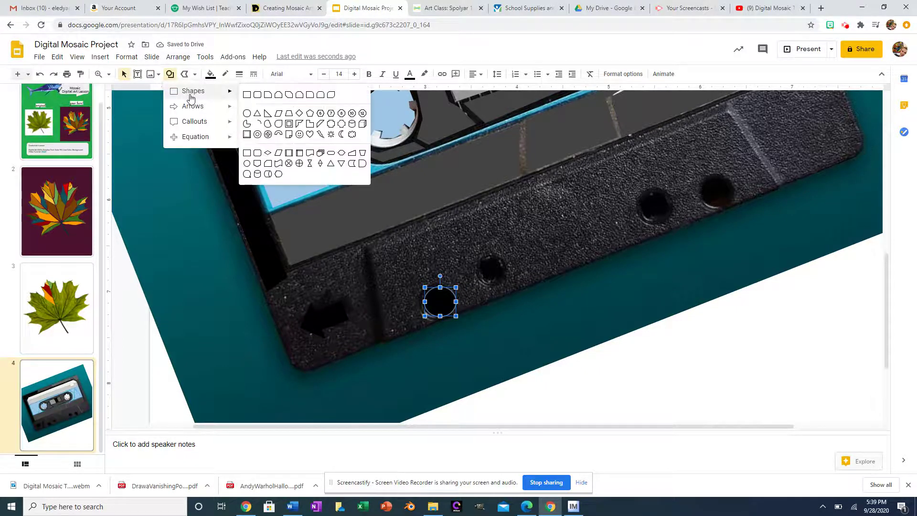
pyautogui.click(245, 115)
pyautogui.moveTo(480, 256); pyautogui.dragTo(509, 283)
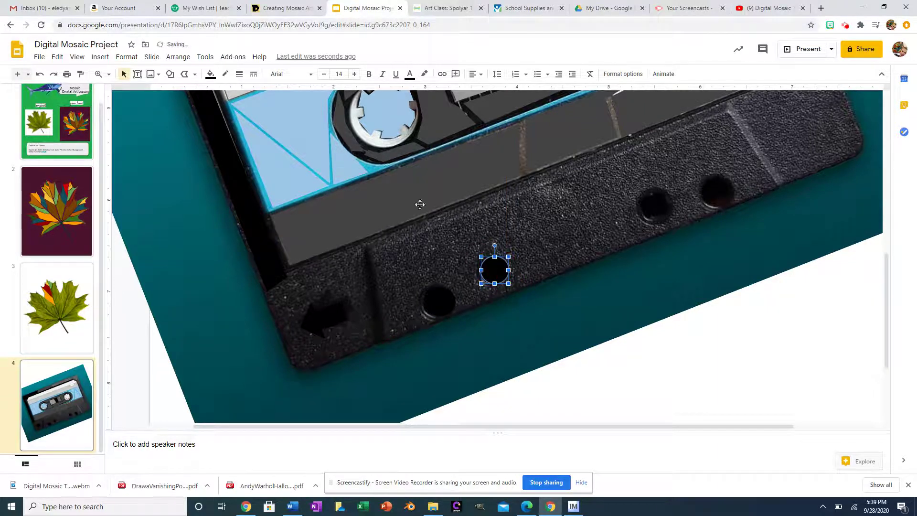
# Step: Draw two more black circles over the third and rightmost cassette holes
pyautogui.click(170, 75)
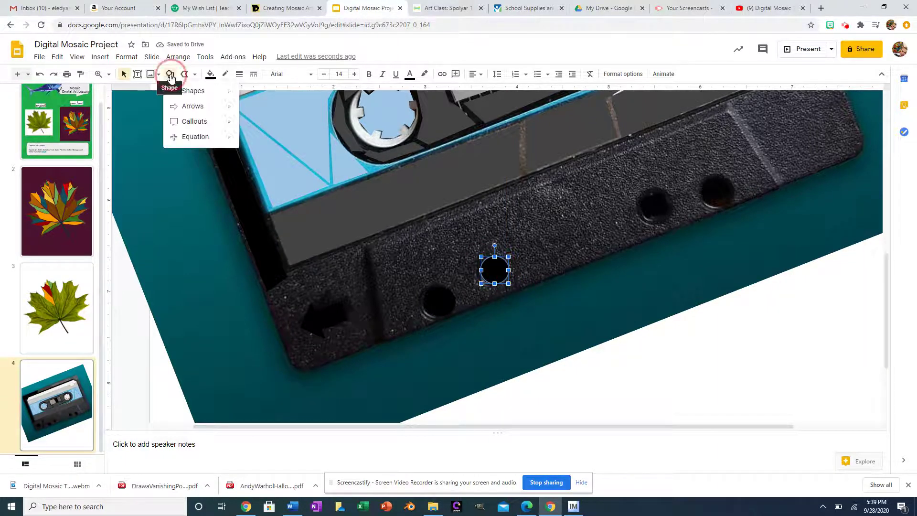
pyautogui.moveTo(215, 97)
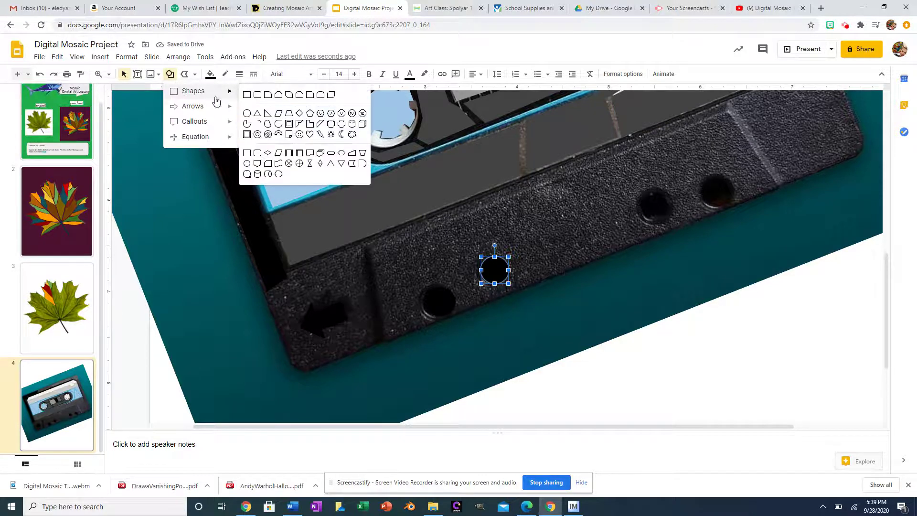
pyautogui.click(248, 113)
pyautogui.moveTo(644, 195)
pyautogui.mouseDown()
pyautogui.moveTo(675, 224)
pyautogui.moveTo(657, 203)
pyautogui.mouseUp()
pyautogui.click(170, 74)
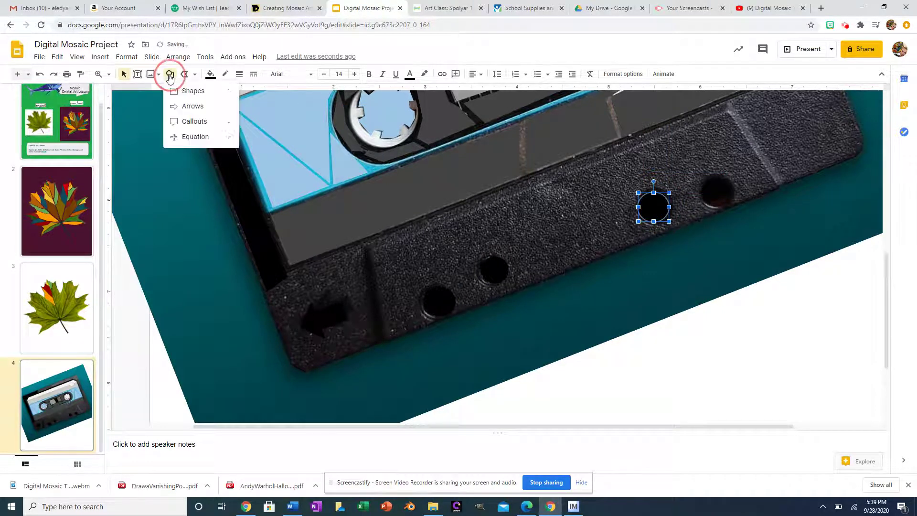
pyautogui.moveTo(189, 91)
pyautogui.click(247, 113)
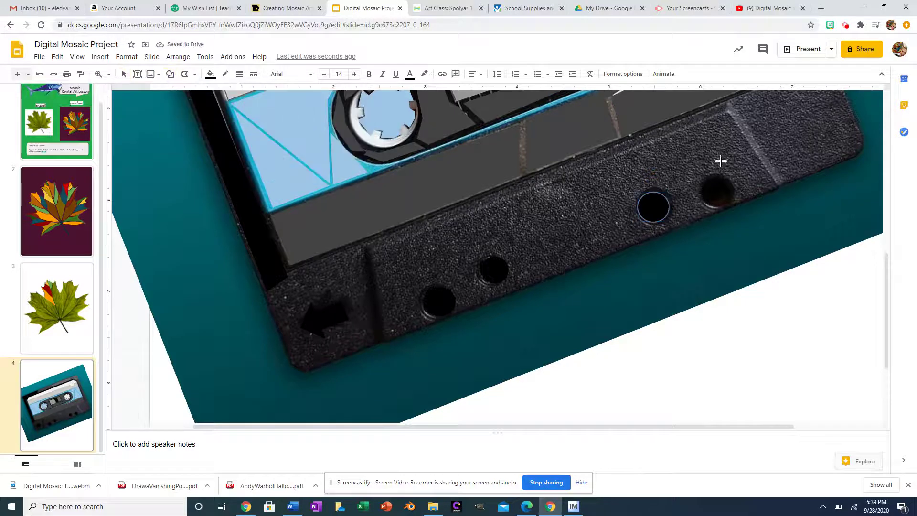
pyautogui.moveTo(705, 178); pyautogui.dragTo(724, 193)
# Step: Trace a closed polyline tile around the arrow-shaped corner piece at the cassette's lower left
pyautogui.click(757, 170)
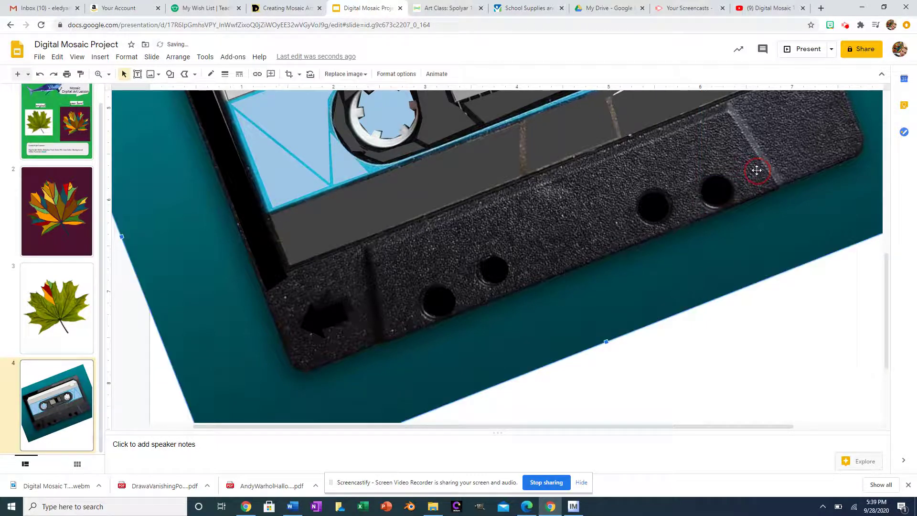
pyautogui.click(169, 73)
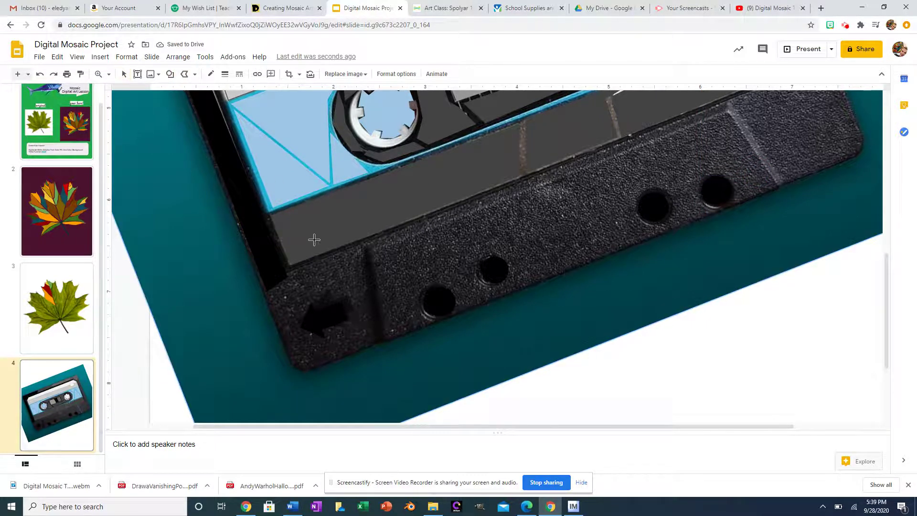
pyautogui.click(293, 274)
pyautogui.click(359, 253)
pyautogui.click(376, 334)
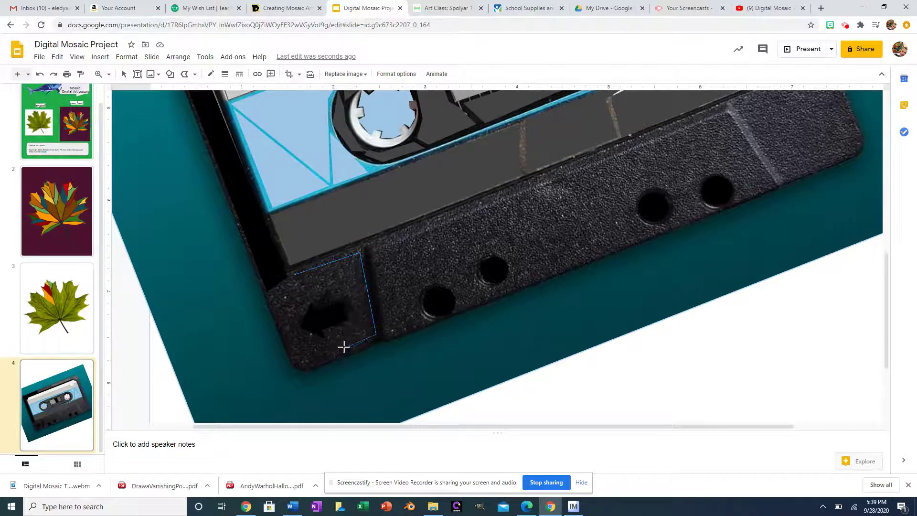
pyautogui.click(304, 364)
pyautogui.click(358, 319)
pyautogui.click(348, 291)
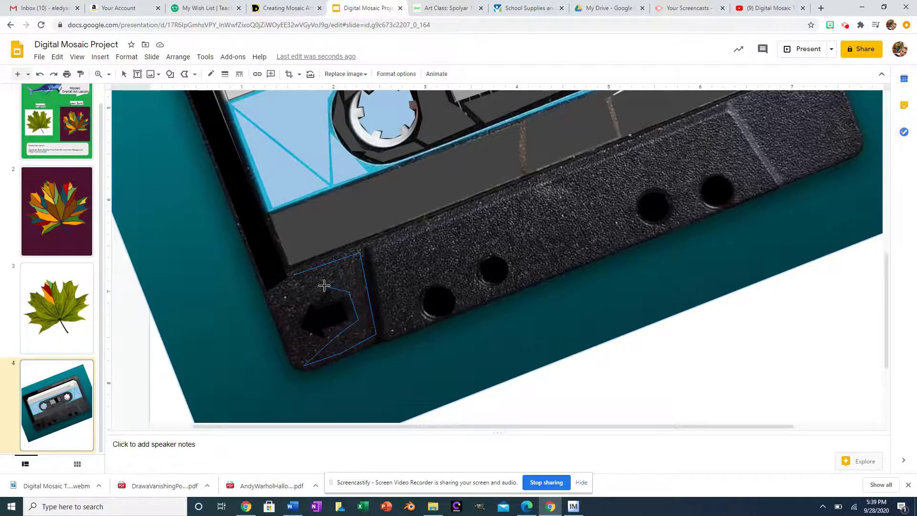
pyautogui.click(294, 276)
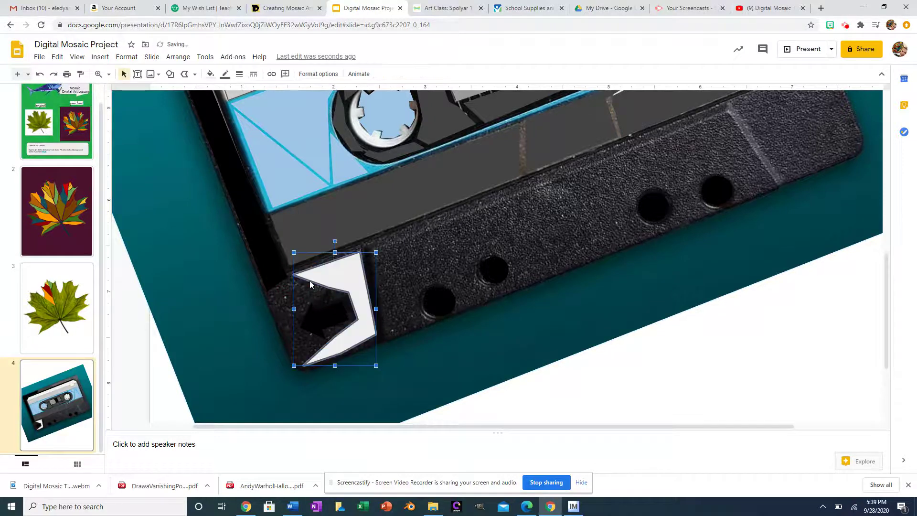
pyautogui.click(846, 26)
# Step: Set the zoom to 100% so the whole slide with the cassette is visible
pyautogui.click(789, 130)
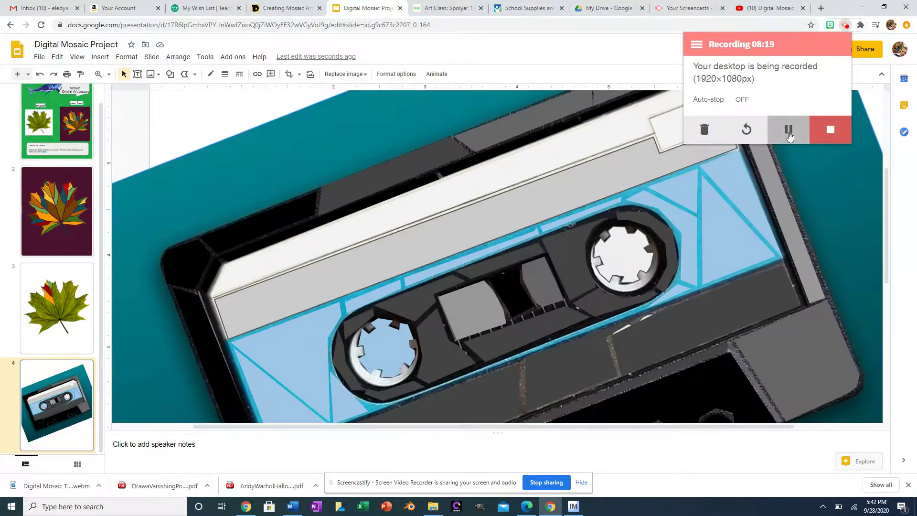
pyautogui.scroll(-2, 815, 211)
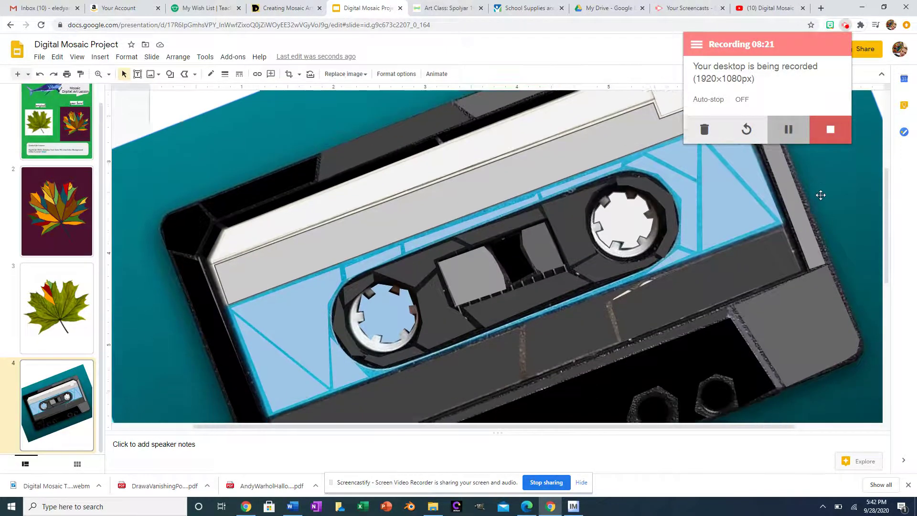
pyautogui.click(846, 195)
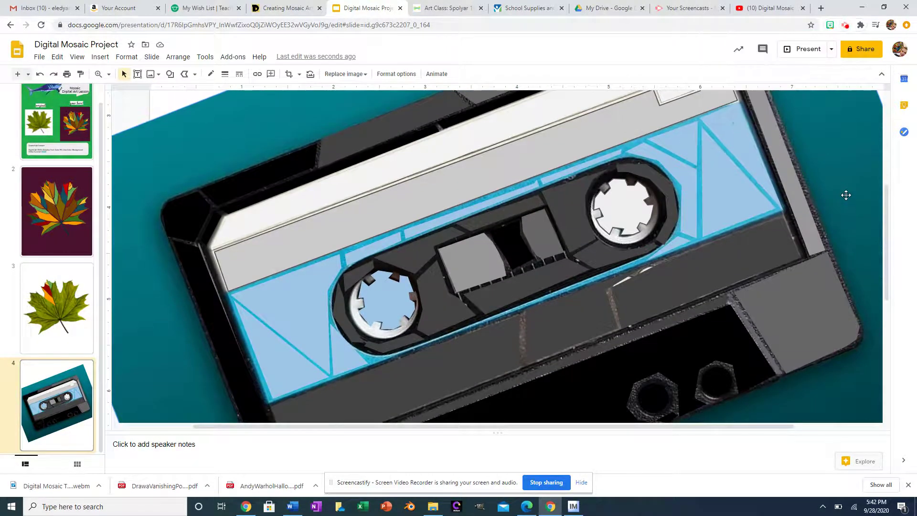
pyautogui.scroll(-4, 647, 312)
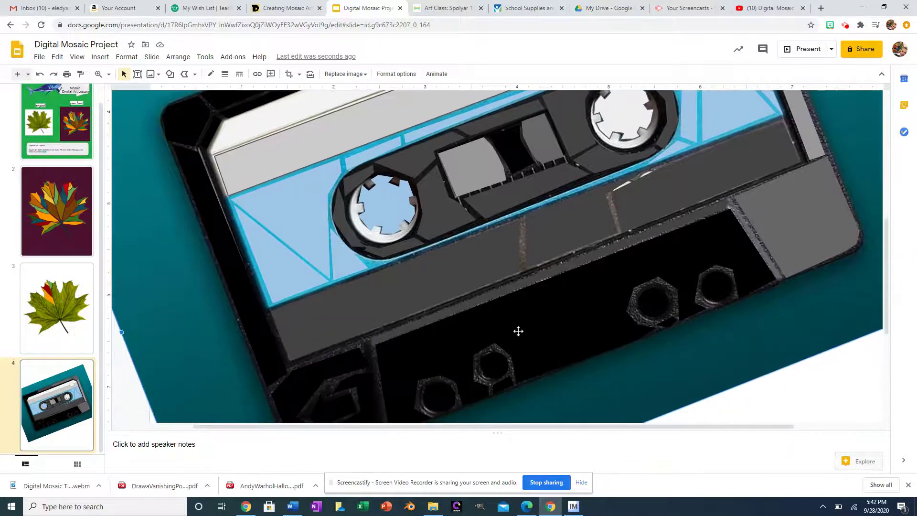
pyautogui.scroll(-2, 470, 377)
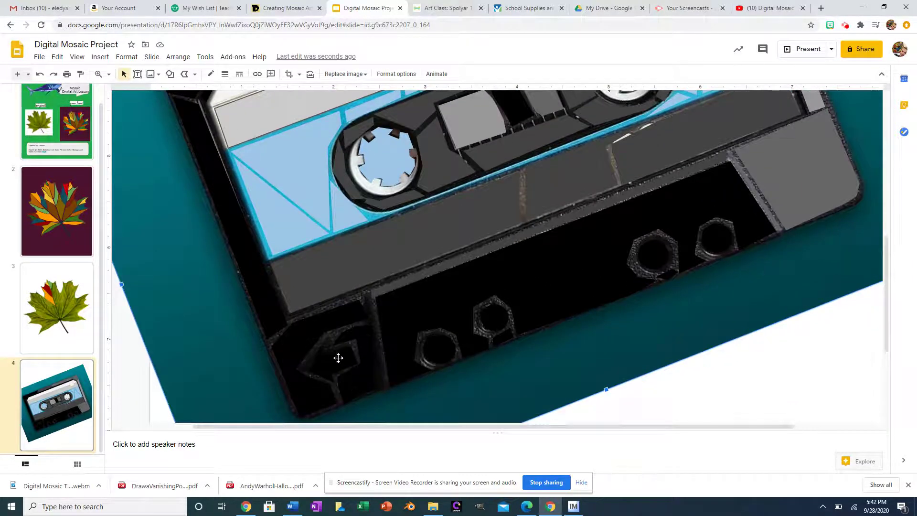
pyautogui.scroll(10, 485, 307)
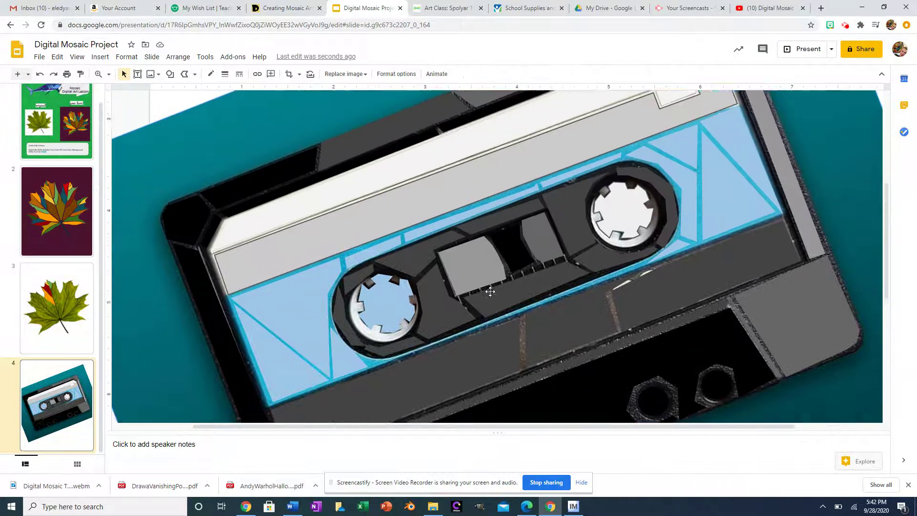
pyautogui.scroll(-2, 472, 253)
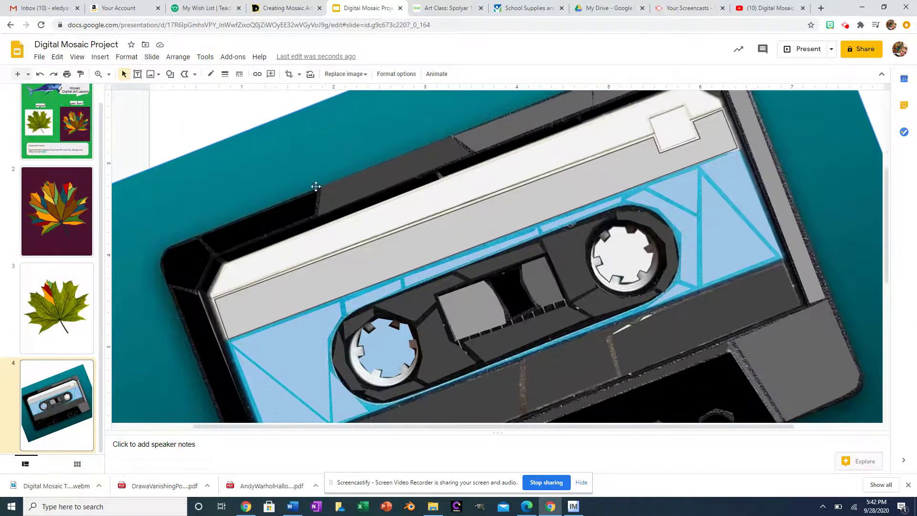
pyautogui.click(108, 75)
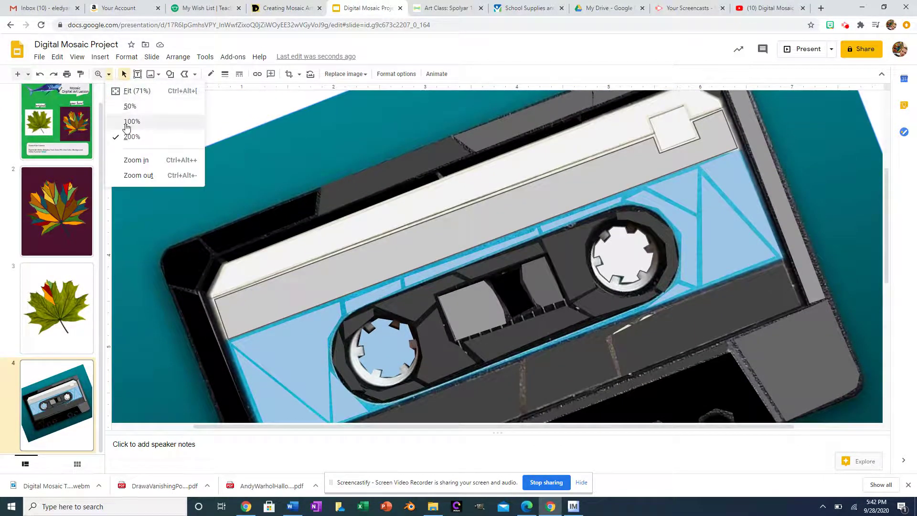
pyautogui.click(127, 122)
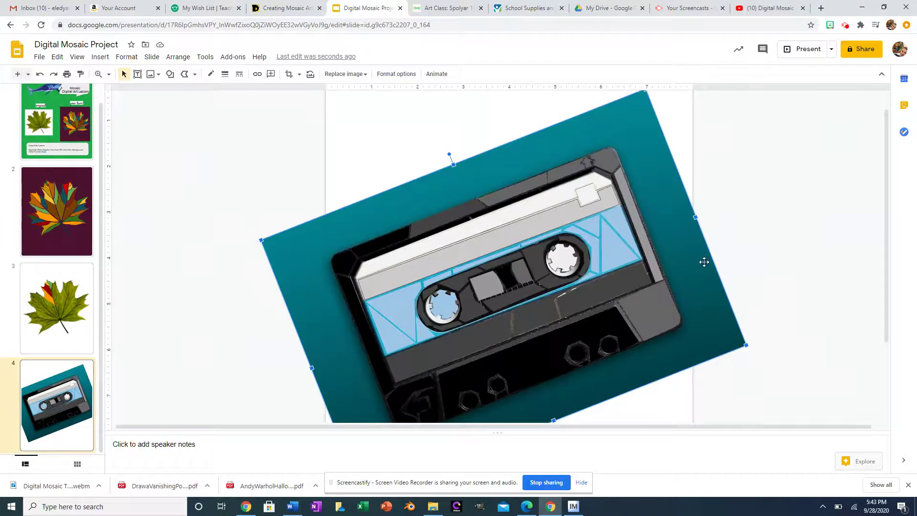
pyautogui.scroll(-2, 704, 261)
pyautogui.scroll(2, 681, 200)
# Step: Select the cassette photo and delete it, leaving only the mosaic tiles
pyautogui.click(512, 118)
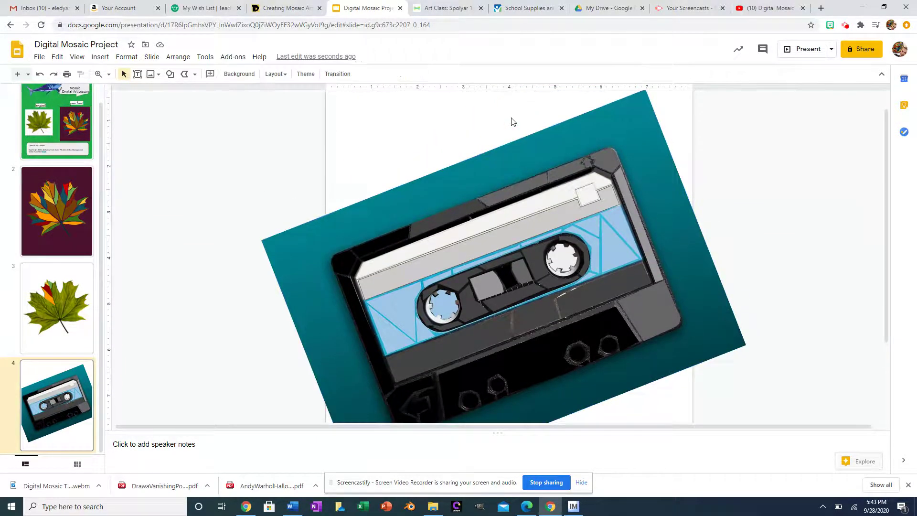
pyautogui.click(530, 152)
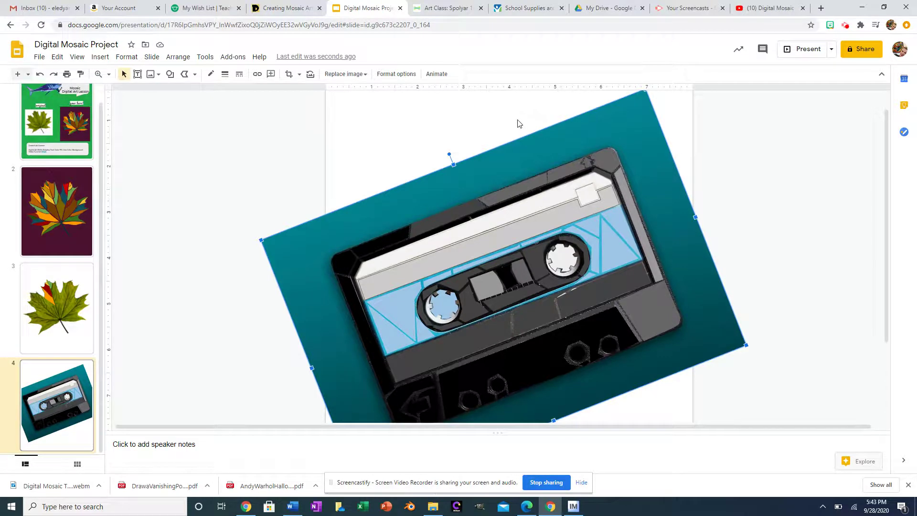
pyautogui.press('Delete')
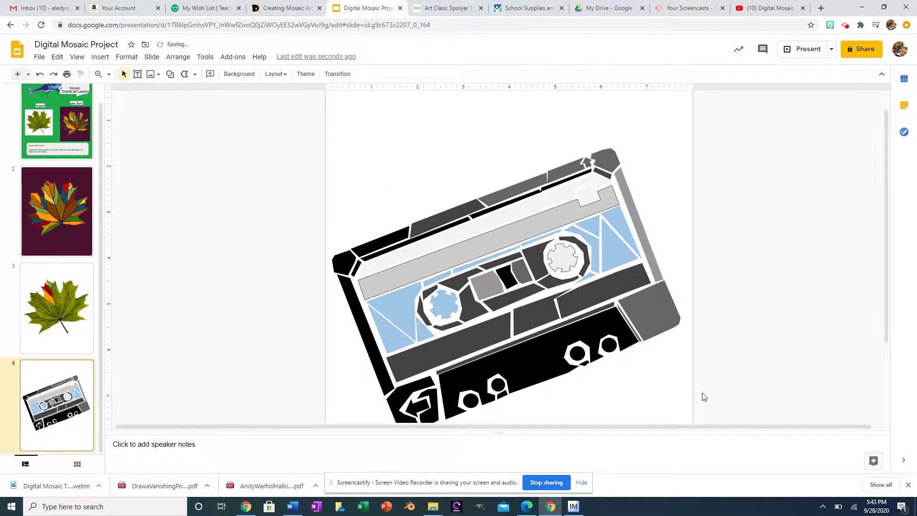
# Step: Set the right tape reel tile's border colour to transparent
pyautogui.click(567, 255)
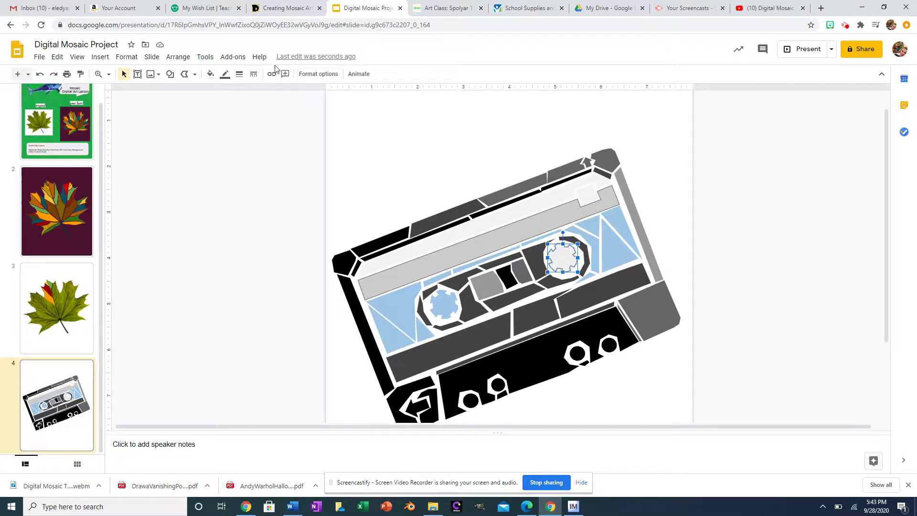
pyautogui.click(225, 76)
pyautogui.click(239, 93)
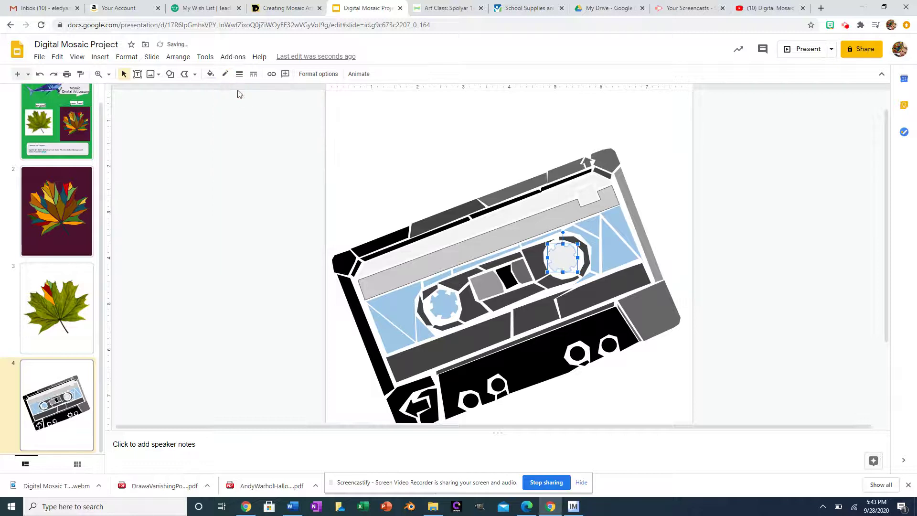
pyautogui.click(684, 214)
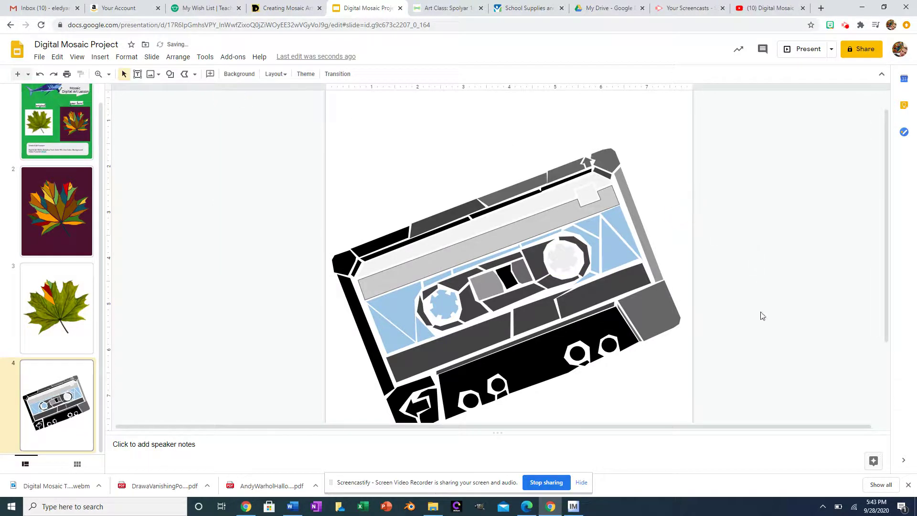
# Step: Bring up the Background settings for slide 4
pyautogui.scroll(-1, 674, 389)
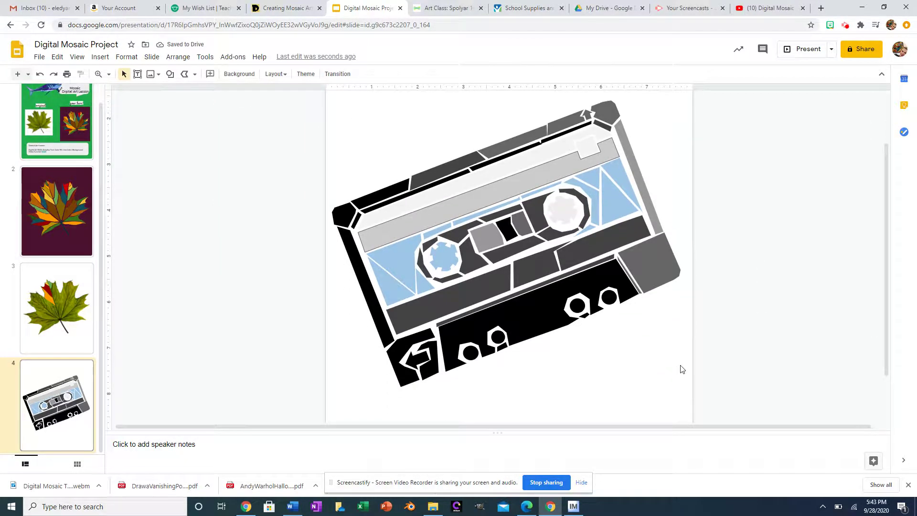
pyautogui.scroll(1, 698, 366)
pyautogui.scroll(1, 698, 358)
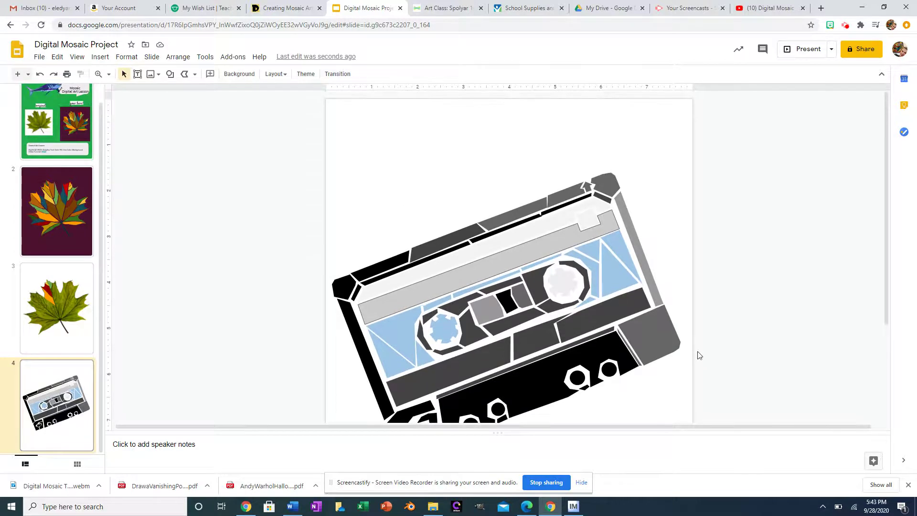
pyautogui.scroll(-2, 695, 355)
pyautogui.scroll(-1, 694, 353)
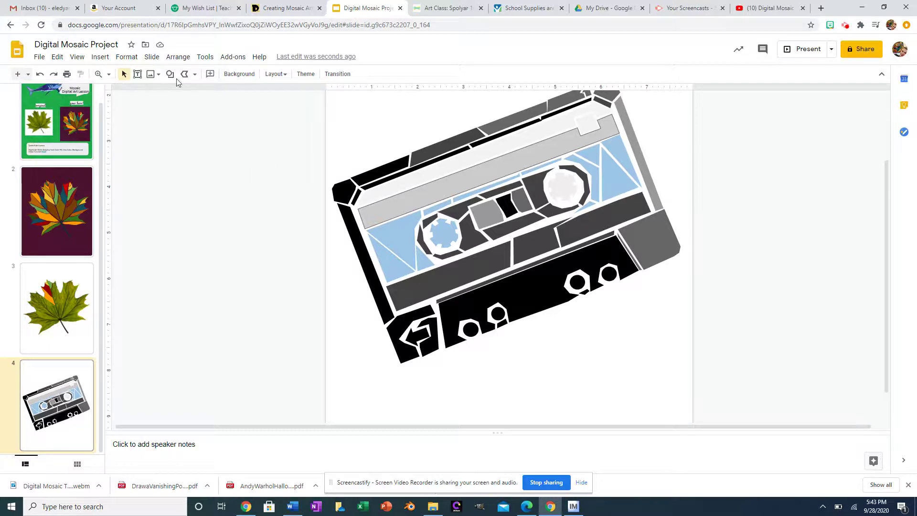
pyautogui.click(236, 74)
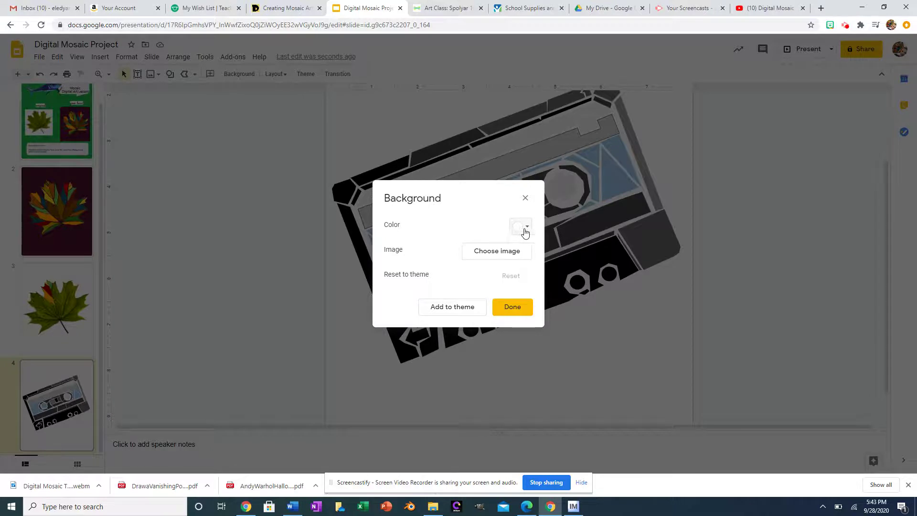
# Step: Change slide 4's background colour to gold and confirm with Done
pyautogui.click(525, 231)
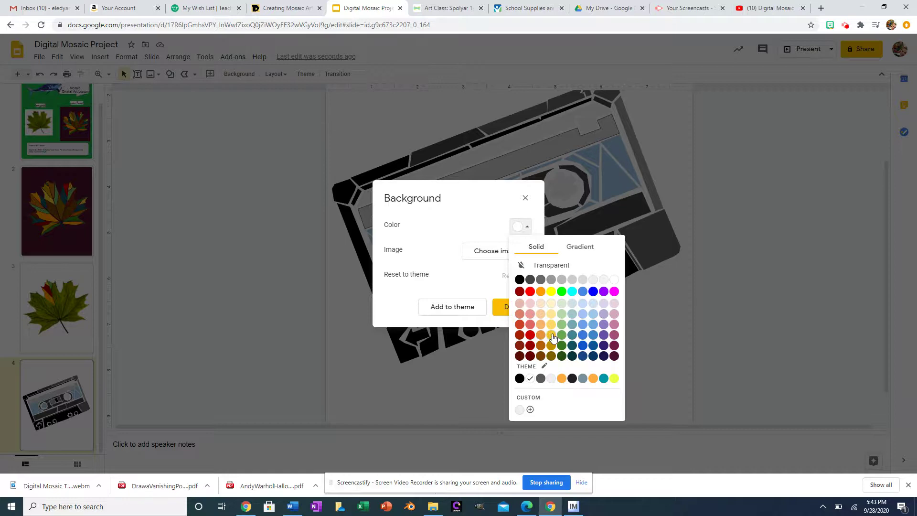
pyautogui.click(552, 336)
pyautogui.click(524, 313)
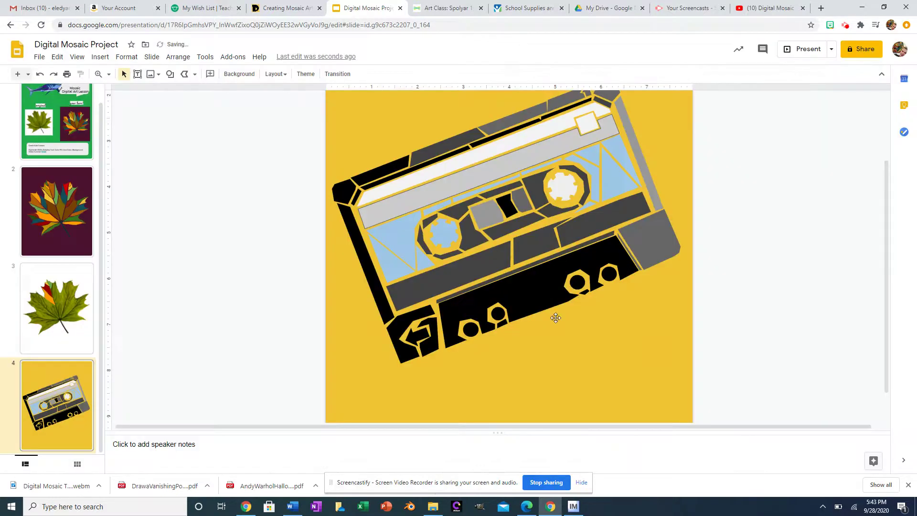
pyautogui.scroll(1, 667, 341)
pyautogui.scroll(-2, 666, 339)
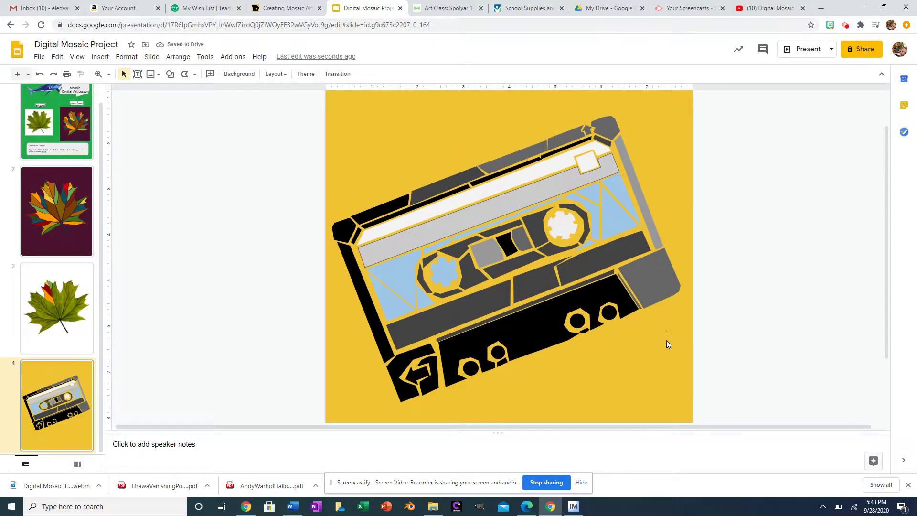
pyautogui.scroll(2, 663, 332)
pyautogui.scroll(1, 662, 332)
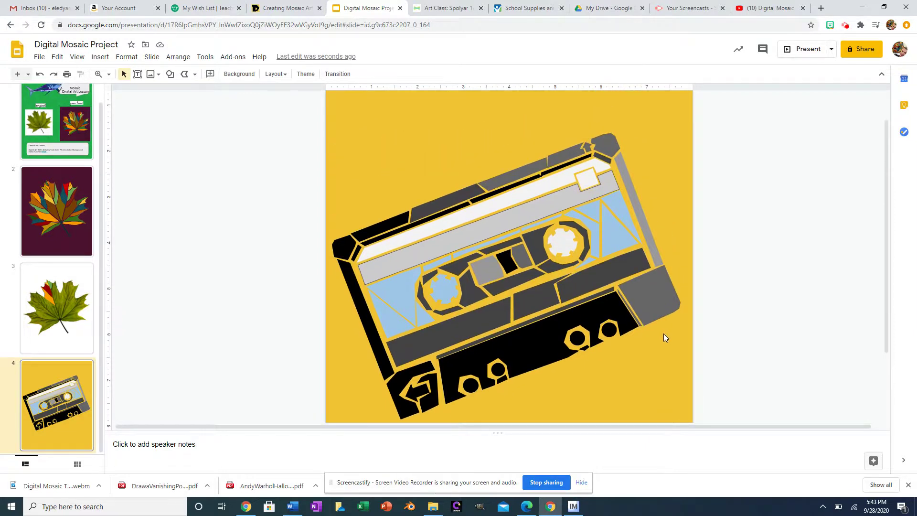
pyautogui.scroll(-1, 669, 343)
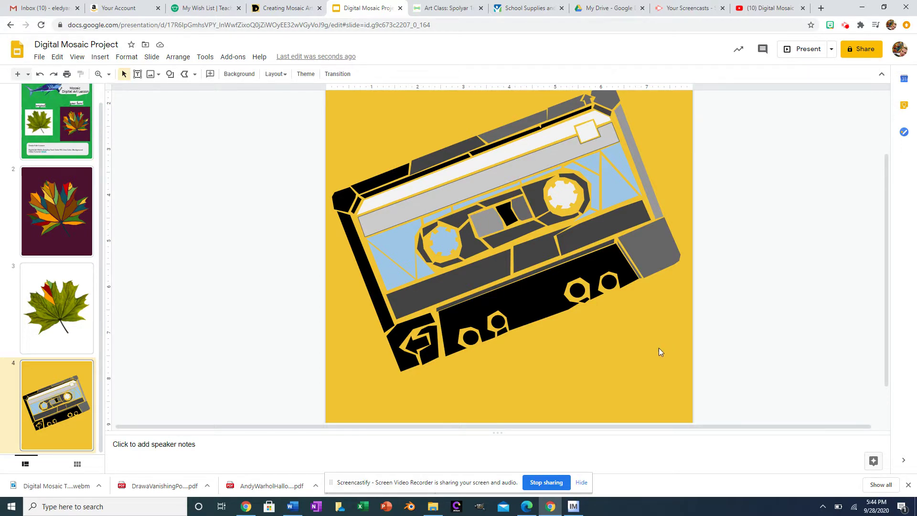
pyautogui.scroll(1, 664, 356)
pyautogui.scroll(-1, 667, 365)
pyautogui.click(846, 25)
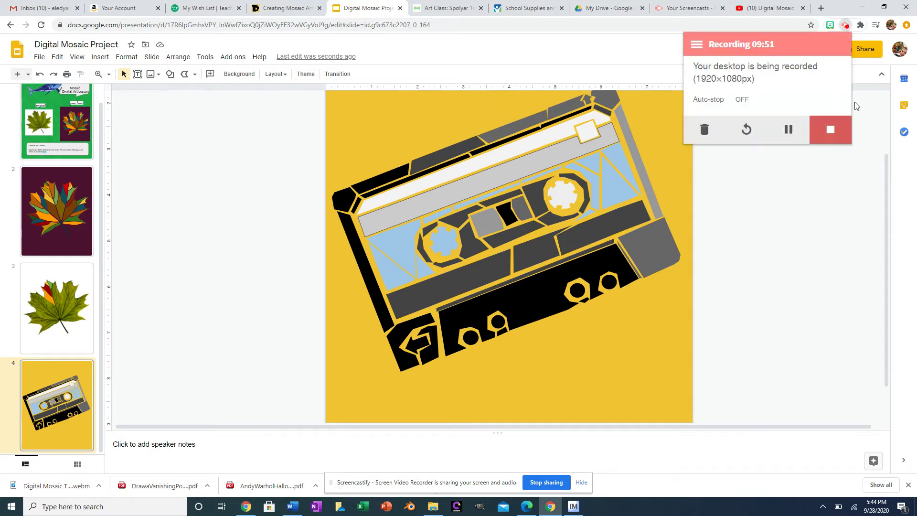